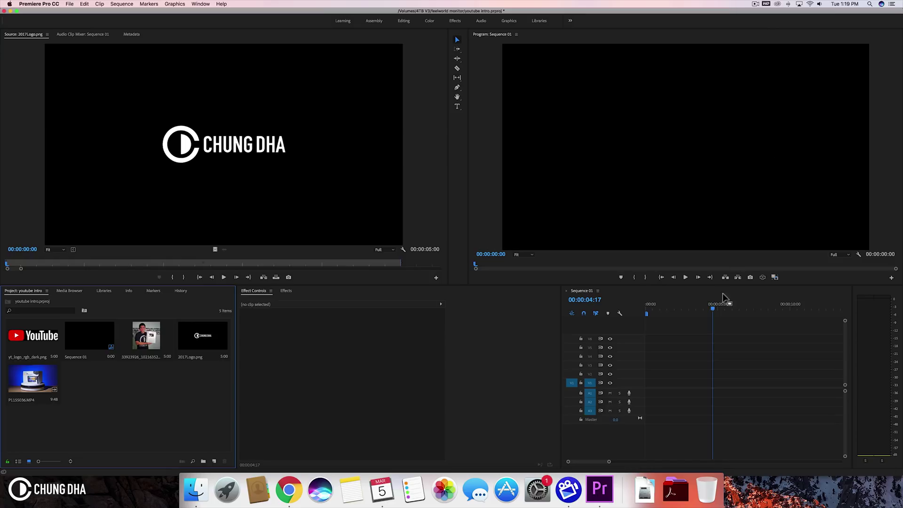
- Create a 3840x2160 blue (#1D00CB) Color Matte and place it on V1 of Sequence 01
left_click_drag(713, 310, 718, 311)
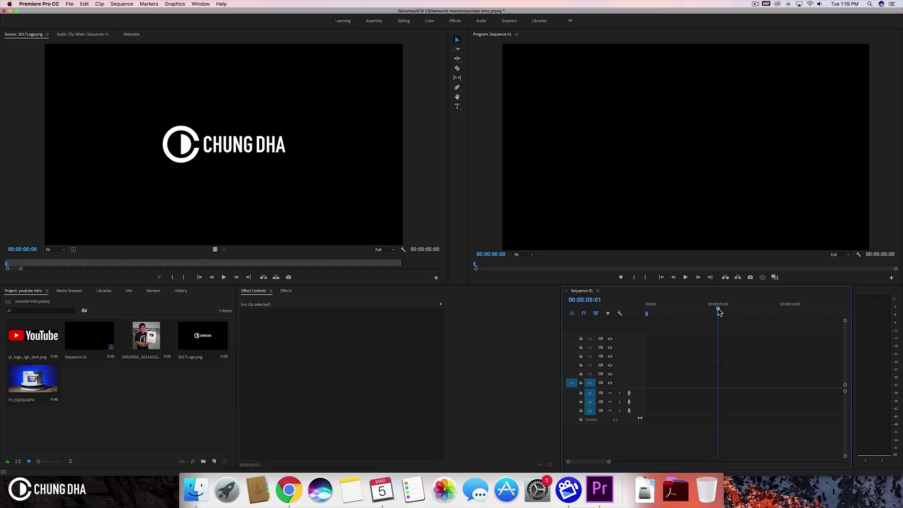
left_click(718, 311)
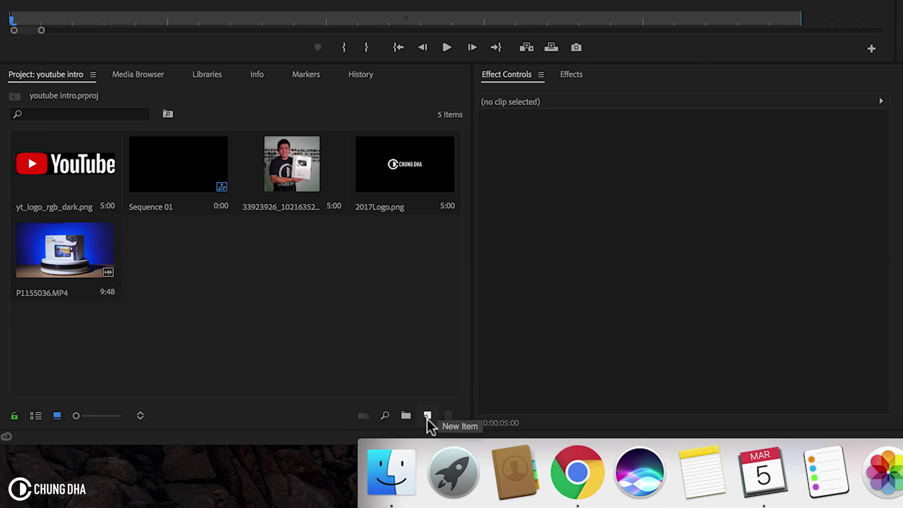
left_click(427, 415)
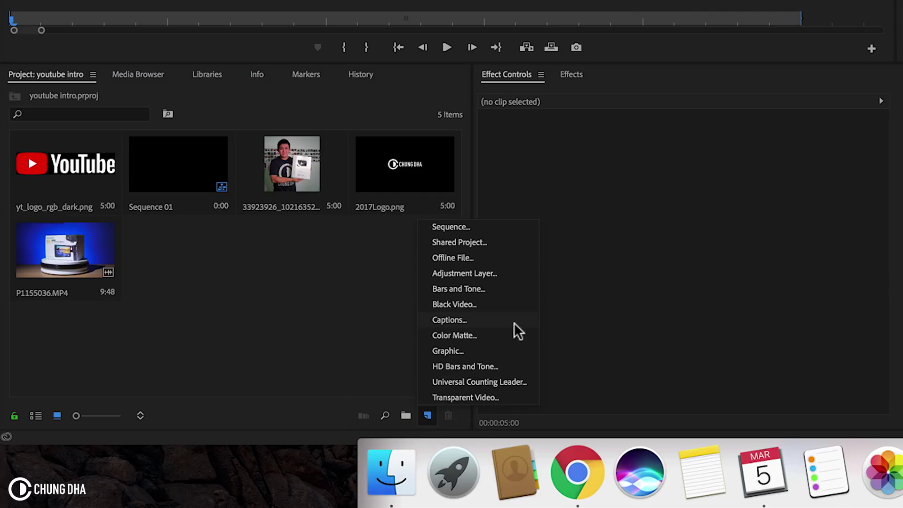
left_click(489, 330)
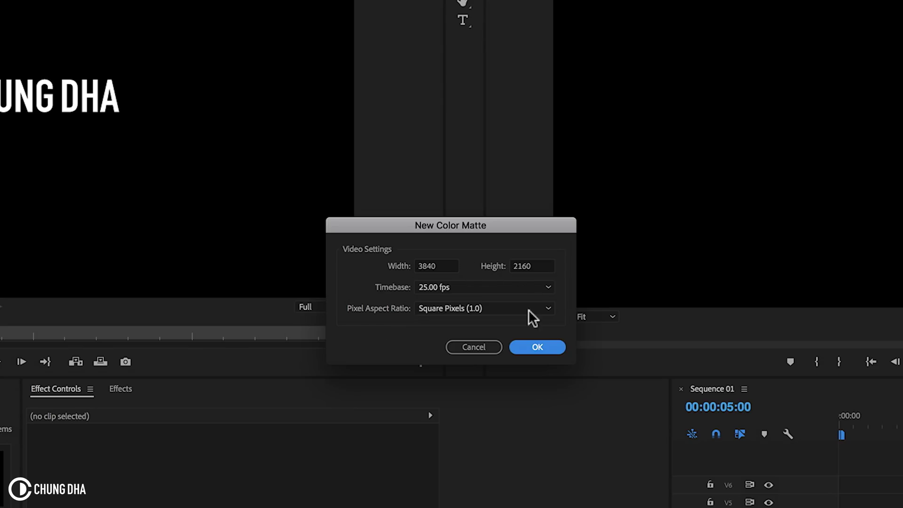
left_click(526, 338)
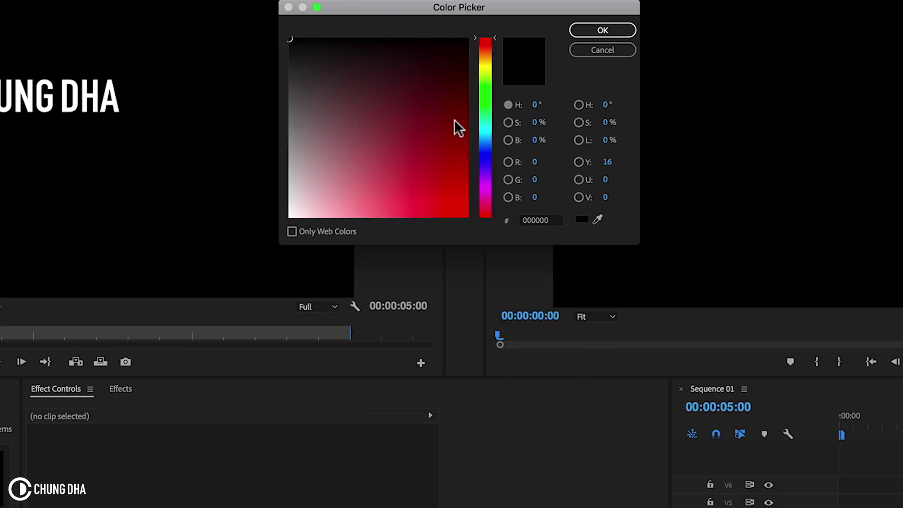
mouse_move(489, 152)
left_mouse_down()
mouse_move(447, 176)
mouse_move(470, 184)
left_mouse_up()
left_click(620, 29)
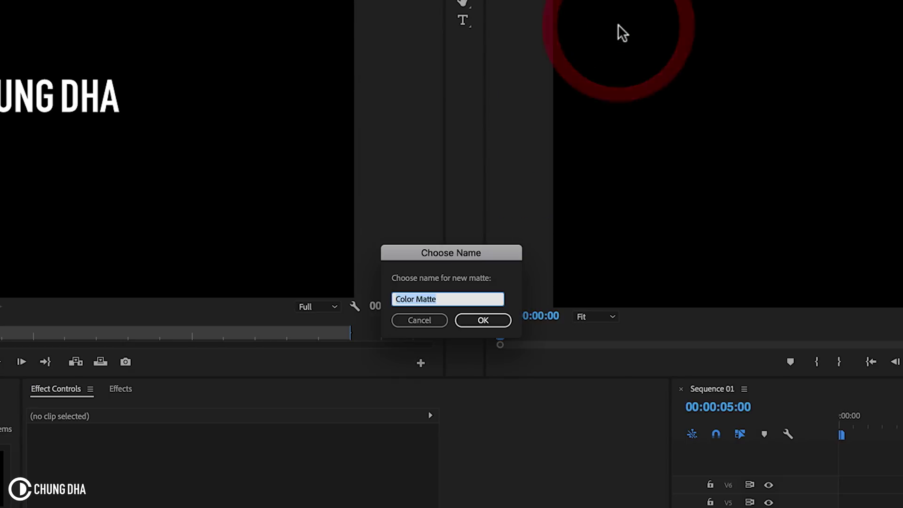
left_click(484, 321)
left_click_drag(90, 388, 620, 385)
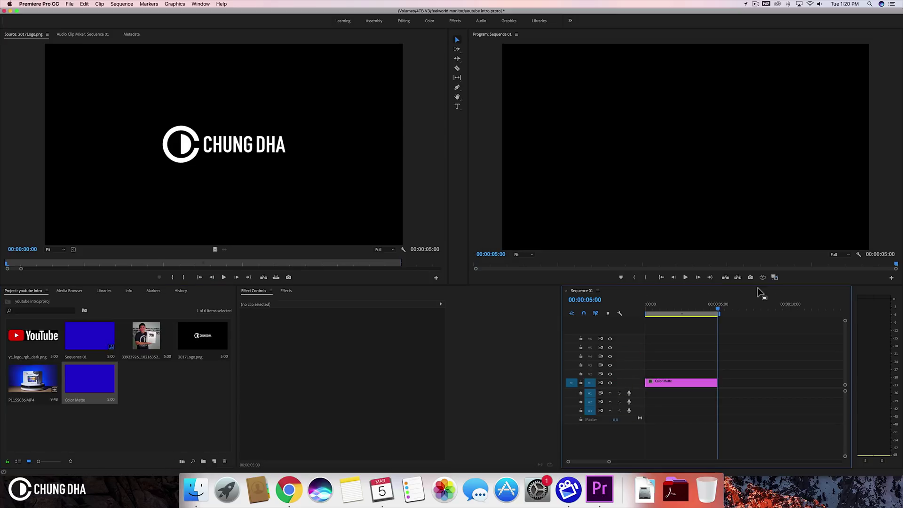
- Apply Lumetri Color to the blue Color Matte and expand its Vignette settings
left_click_drag(691, 301, 674, 306)
left_click(286, 291)
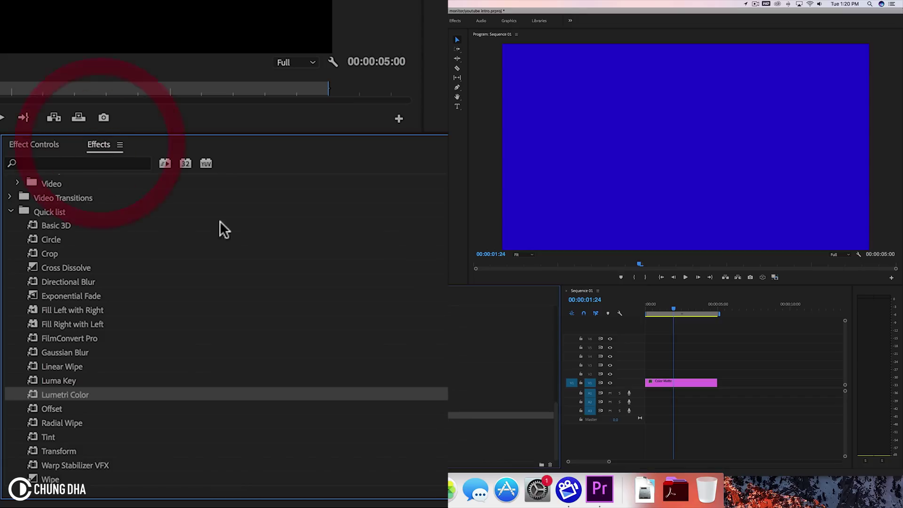
left_click_drag(81, 396, 665, 379)
left_click(21, 145)
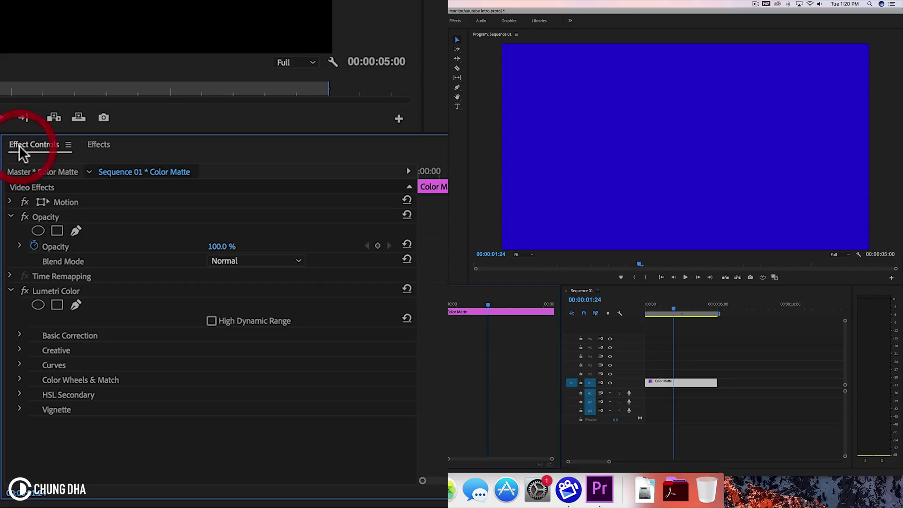
left_click(20, 409)
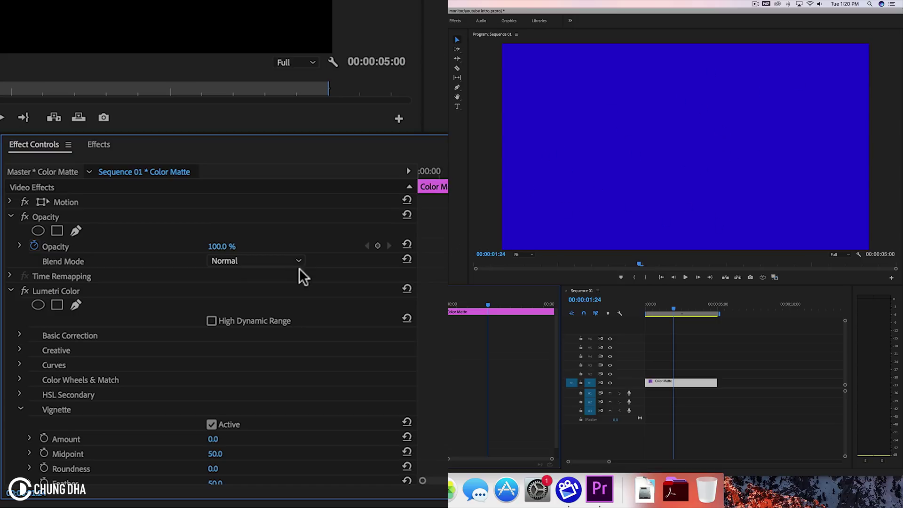
- Set the vignette to Amount -1.4, Feather 95 and Roundness 22
scroll(292, 356, "down", 2)
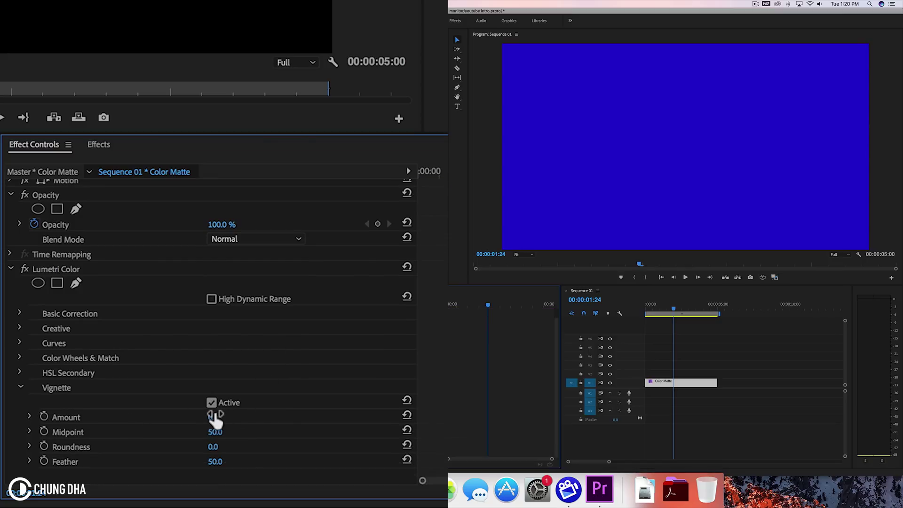
left_click_drag(214, 417, 210, 416)
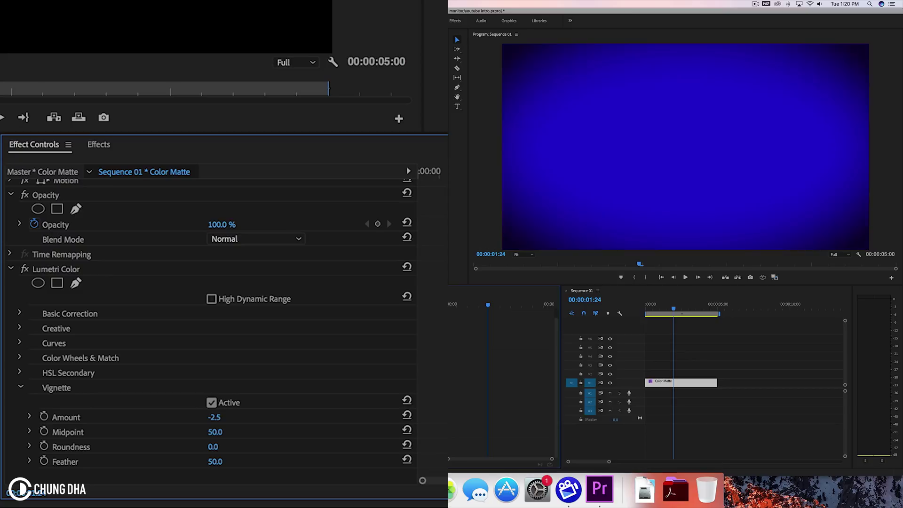
left_click_drag(214, 417, 225, 423)
left_click_drag(218, 460, 211, 460)
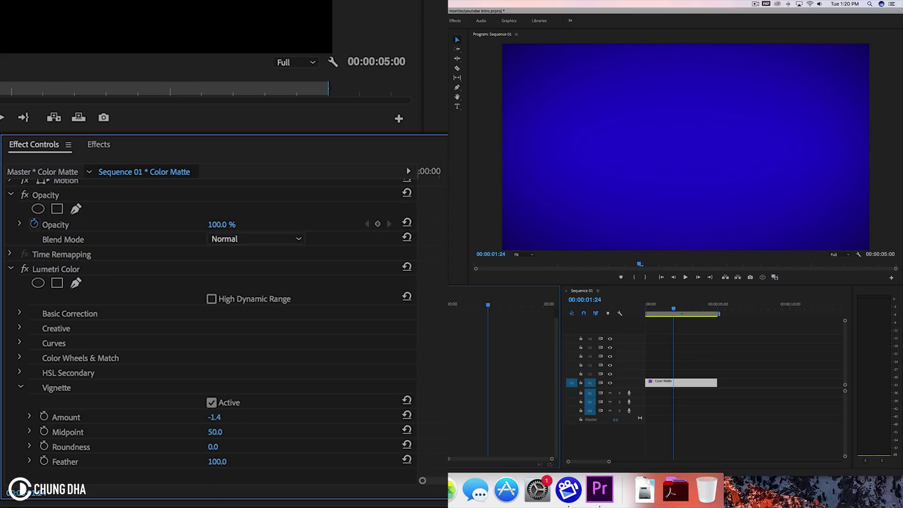
mouse_move(213, 446)
left_mouse_down()
mouse_move(203, 447)
mouse_move(217, 447)
left_mouse_up()
- Toggle the Lumetri Color effect off and on to compare the vignette
left_click(25, 270)
left_click(25, 270)
left_click(25, 270)
left_click(25, 270)
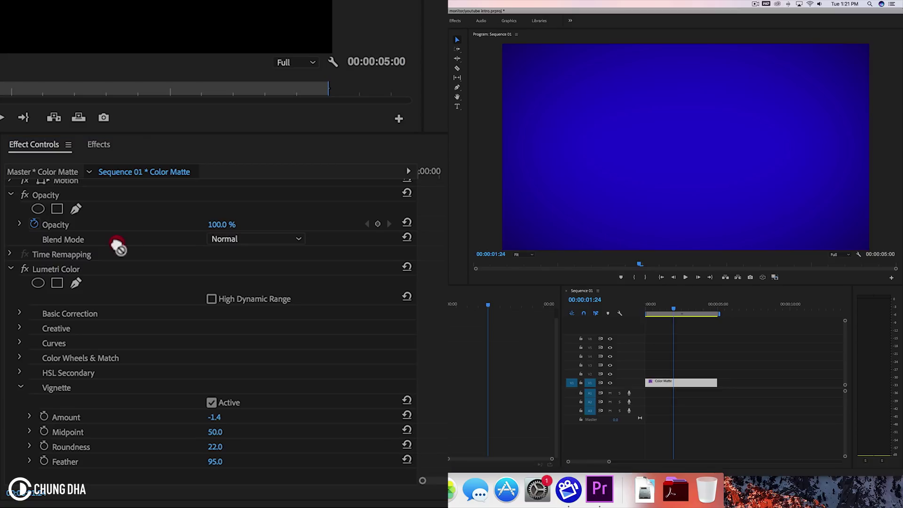
- Add a second Color Matte on V2 and apply the Cell Pattern effect to it
left_click_drag(117, 246, 640, 374)
left_click(669, 374)
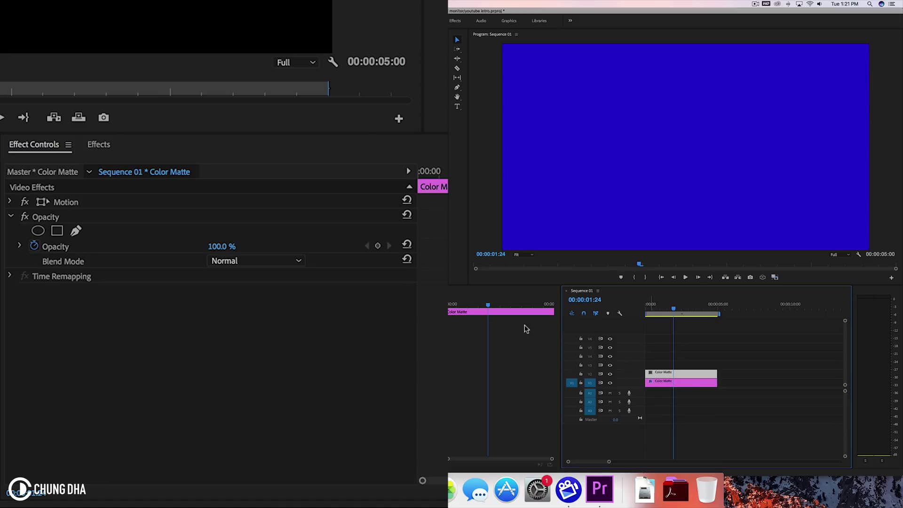
left_click(94, 146)
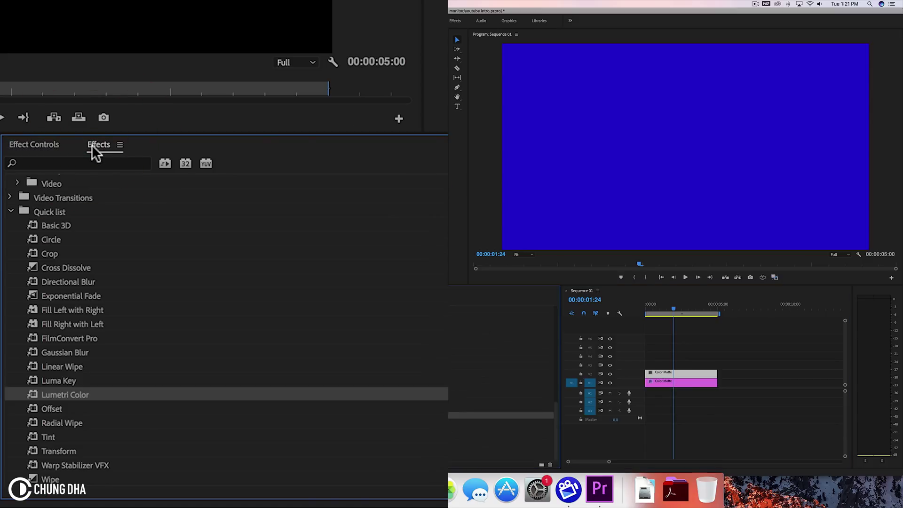
left_click(11, 211)
scroll(19, 221, "up", 10)
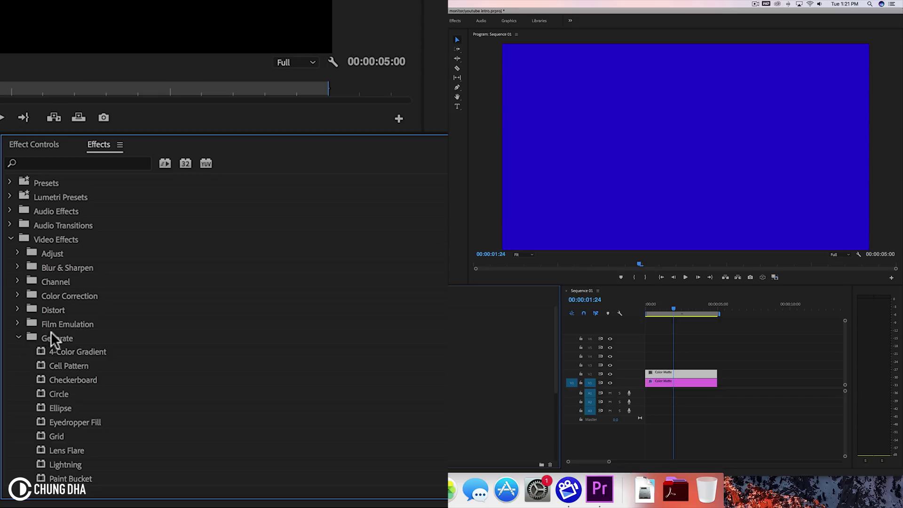
left_click_drag(65, 363, 682, 374)
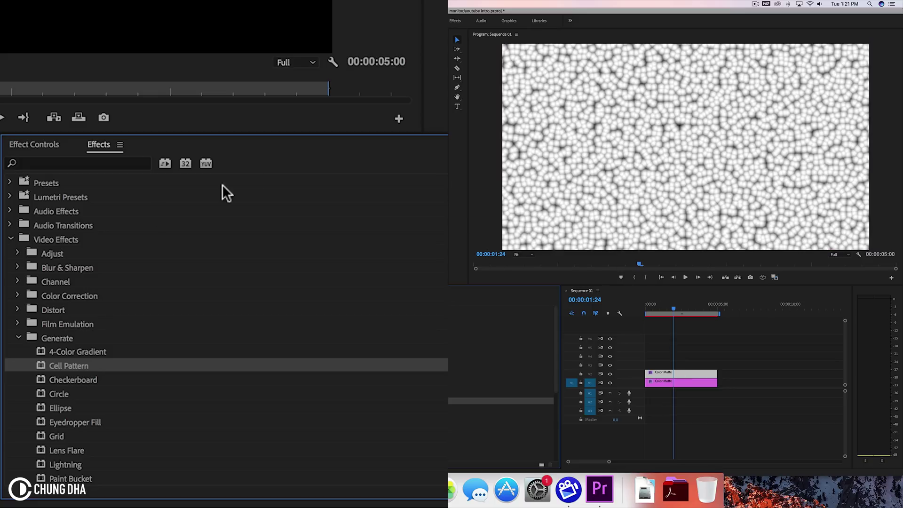
- Set Cell Pattern Disperse to 0 and Contrast to 5000 for crisp white dots
left_click(47, 144)
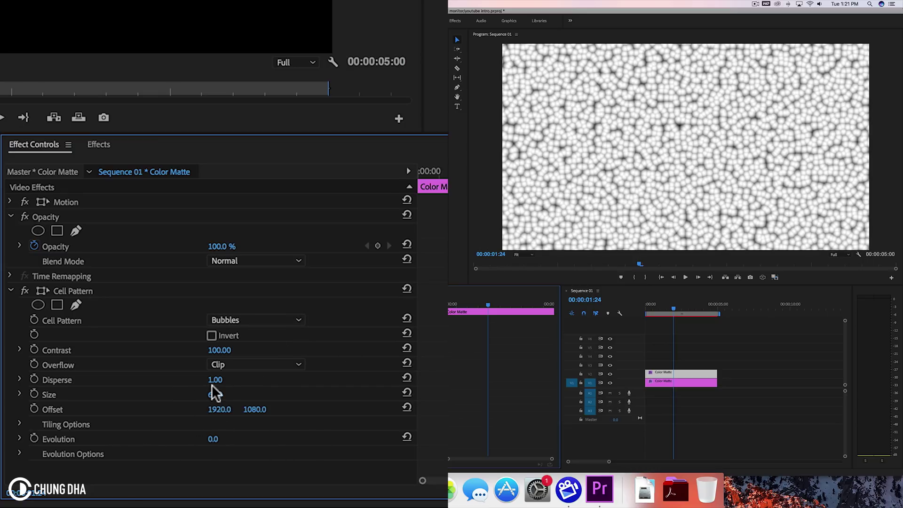
left_click_drag(215, 381, 227, 379)
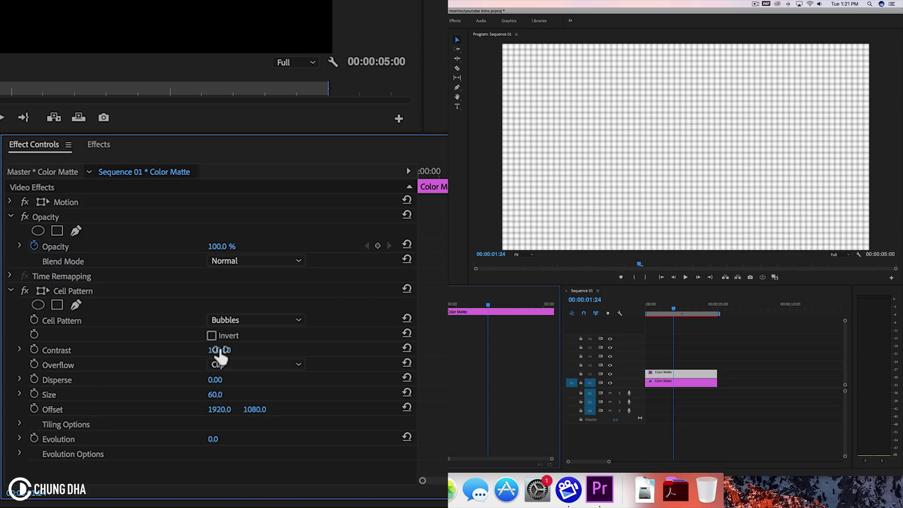
left_click(219, 349)
type("500")
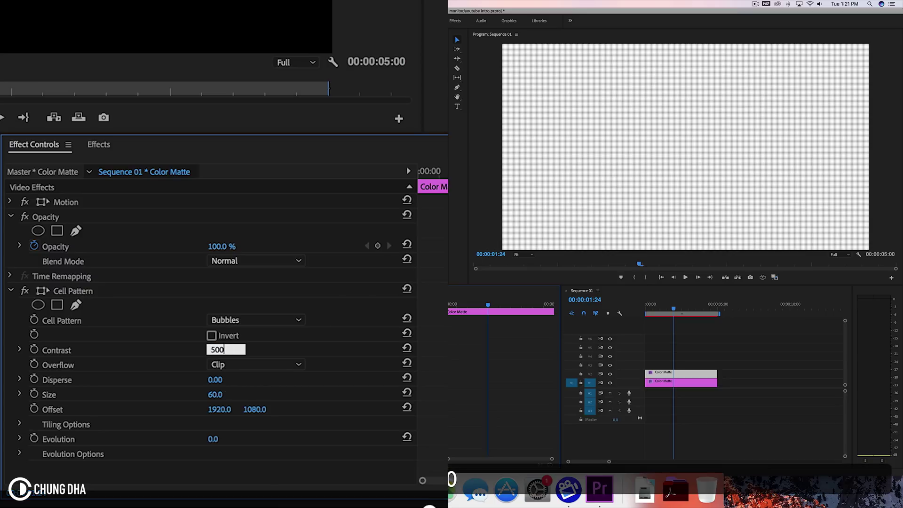
key("Return")
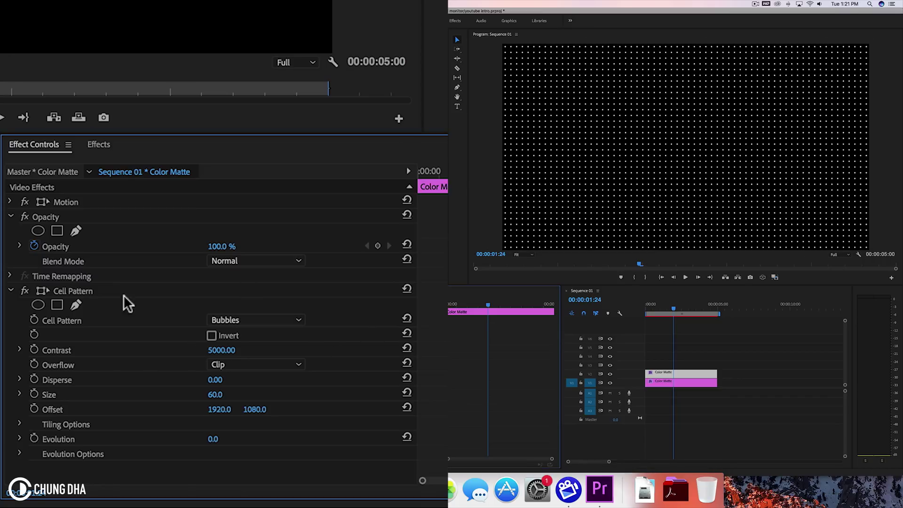
- Rotate the dot layer 30° and scale it to about 179 to fill the frame
left_click(9, 202)
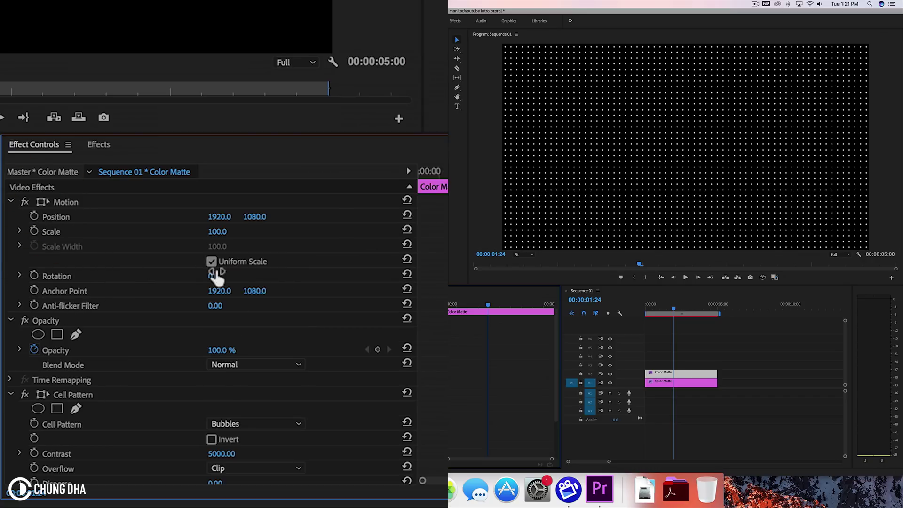
left_click(214, 276)
type("30")
key("Return")
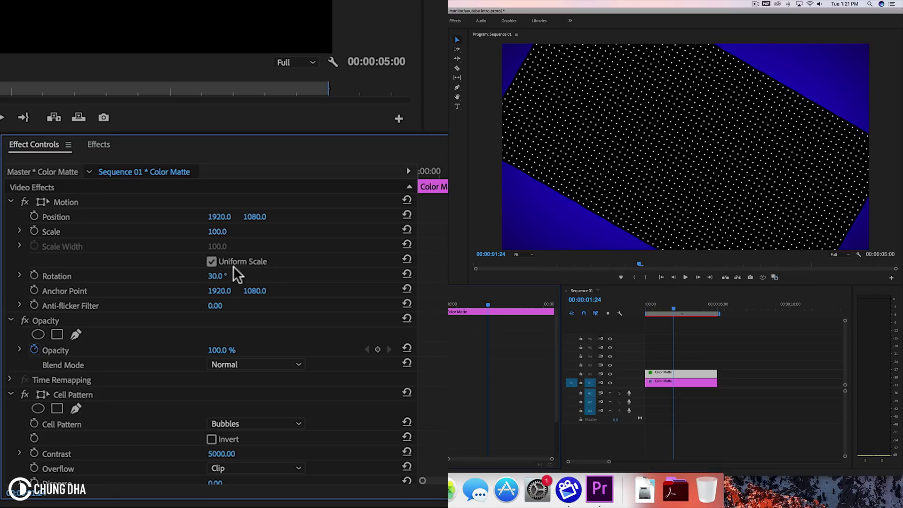
left_click_drag(217, 231, 255, 231)
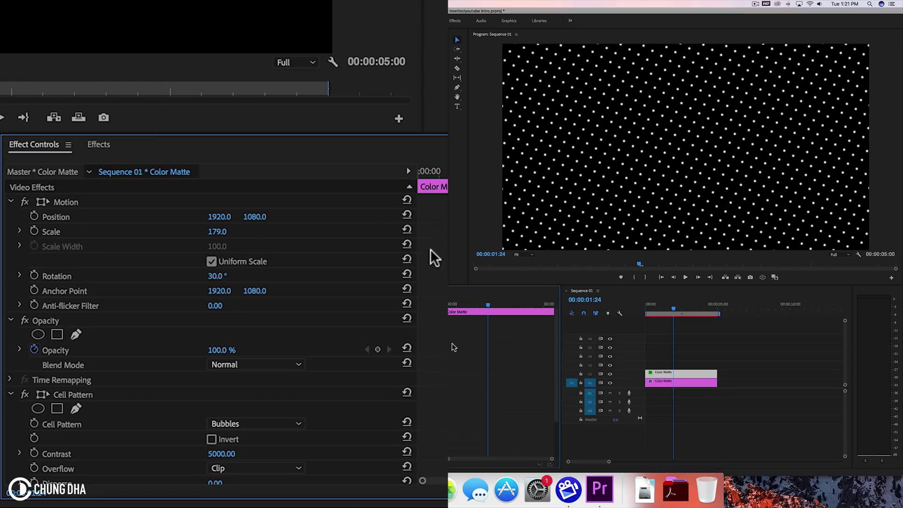
- Set the Cell Pattern Size to 30 and save the project
scroll(475, 390, "down", 5)
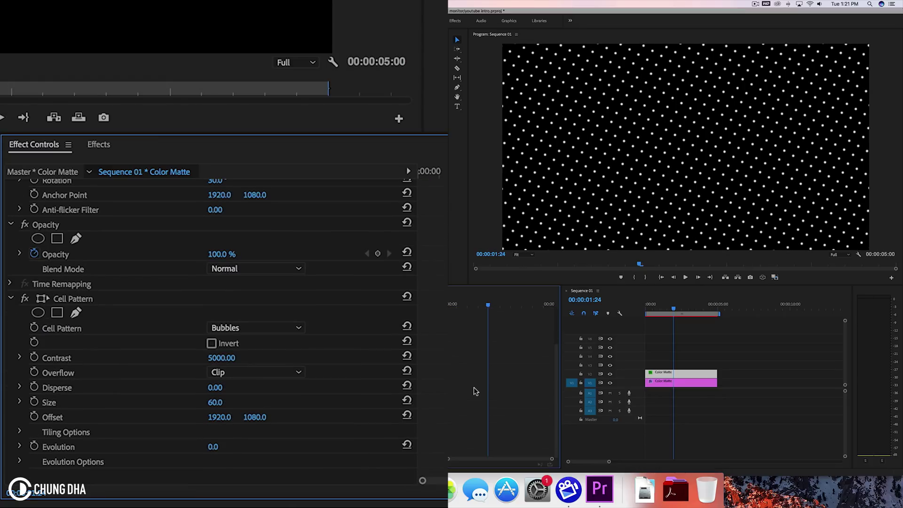
left_click(215, 402)
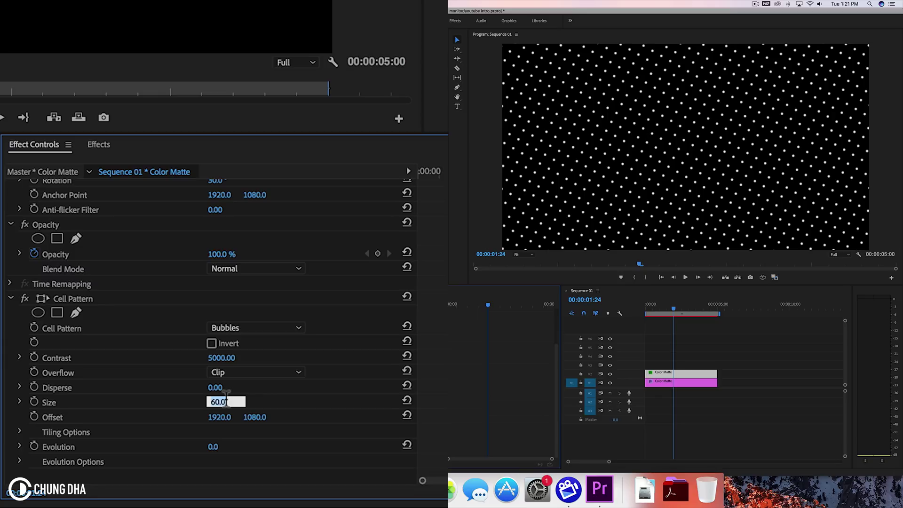
type("30")
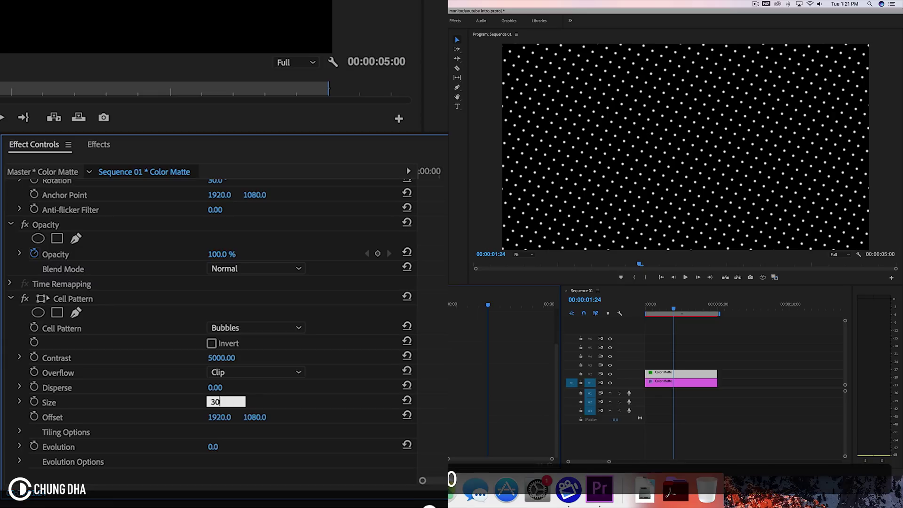
key("Return")
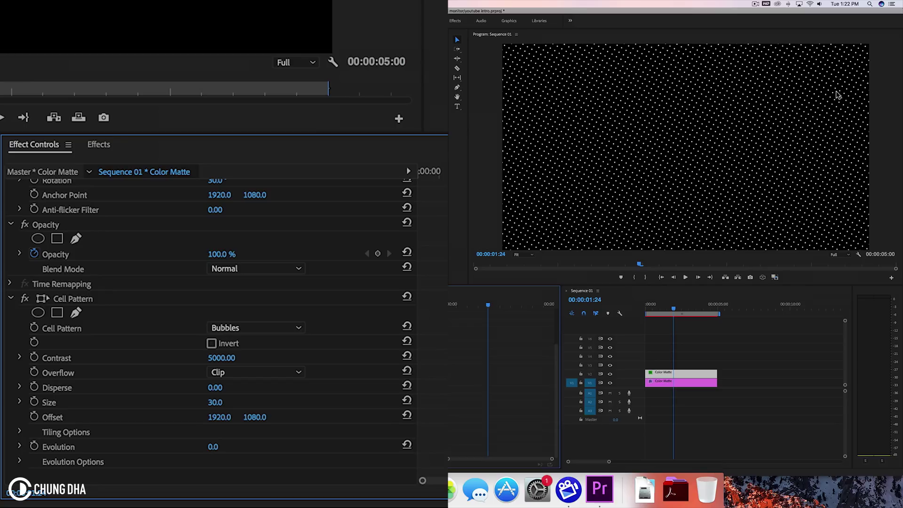
key("super+s")
- Set the dot layer's blend mode to Lighten and its opacity to 20%
left_click(279, 270)
left_click(235, 3)
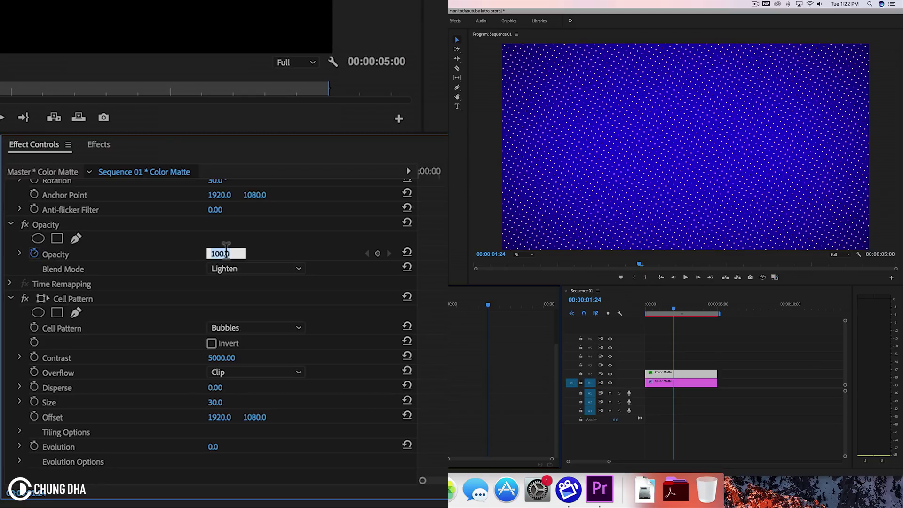
type("20")
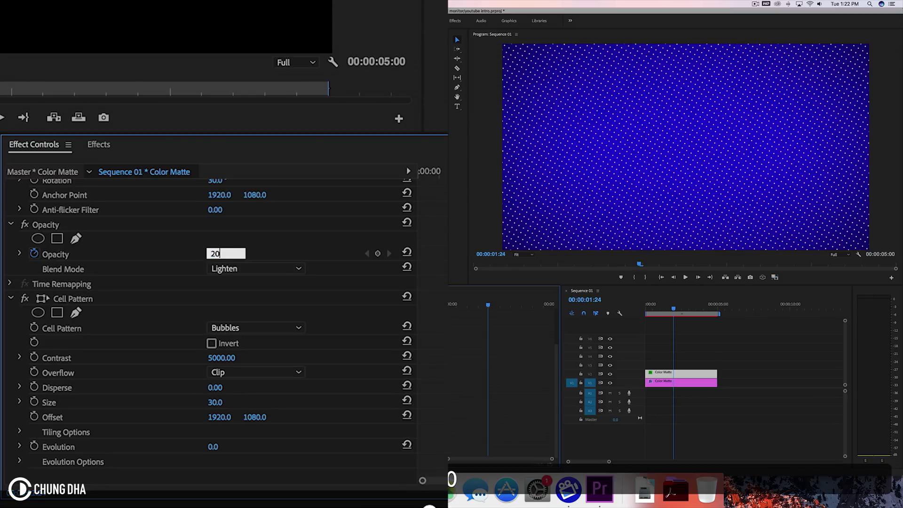
key("Return")
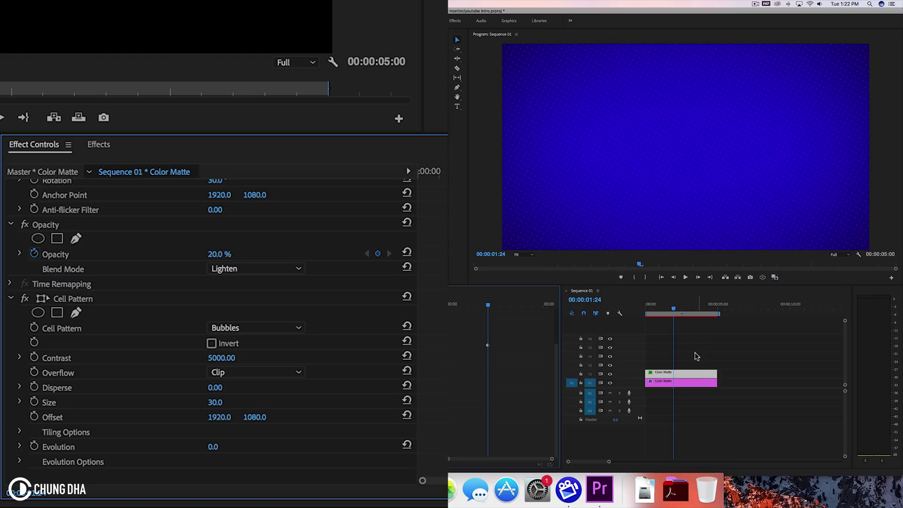
- Nest both Color Matte clips into a single clip, Nested Sequence 07
left_click_drag(695, 359, 703, 379)
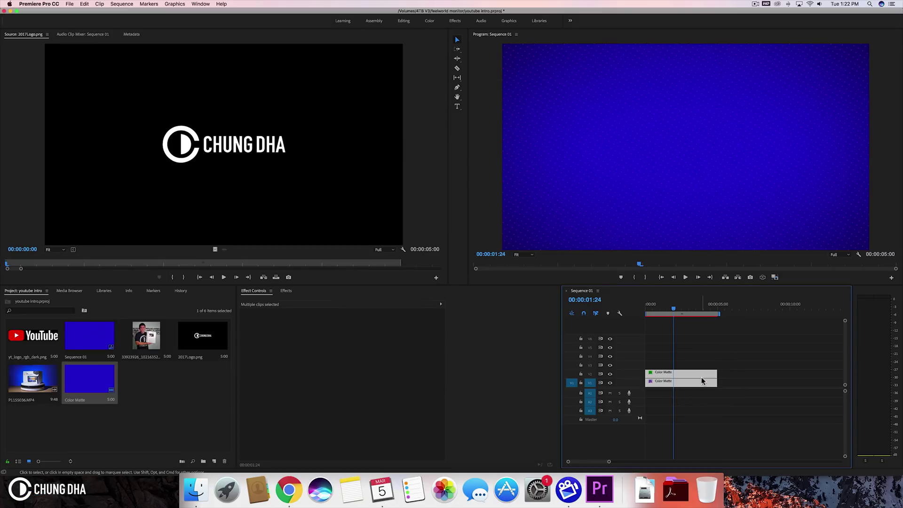
right_click(701, 380)
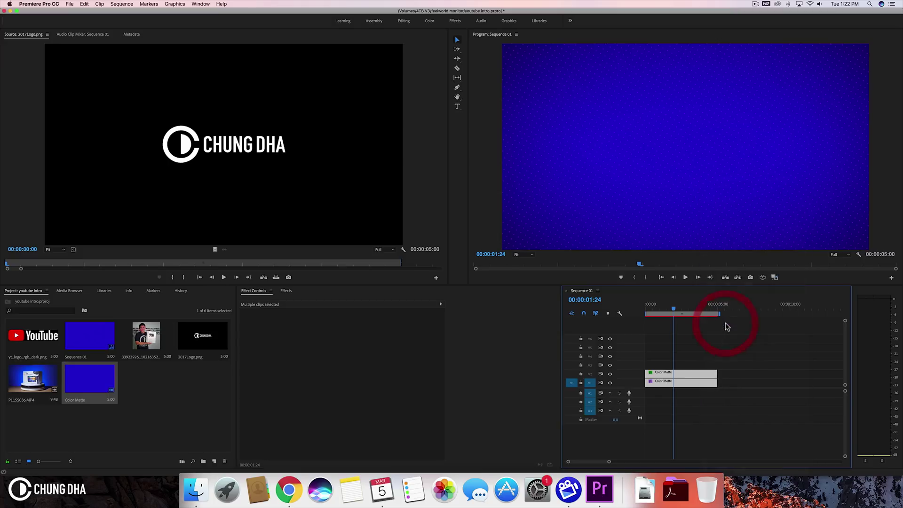
left_click(467, 252)
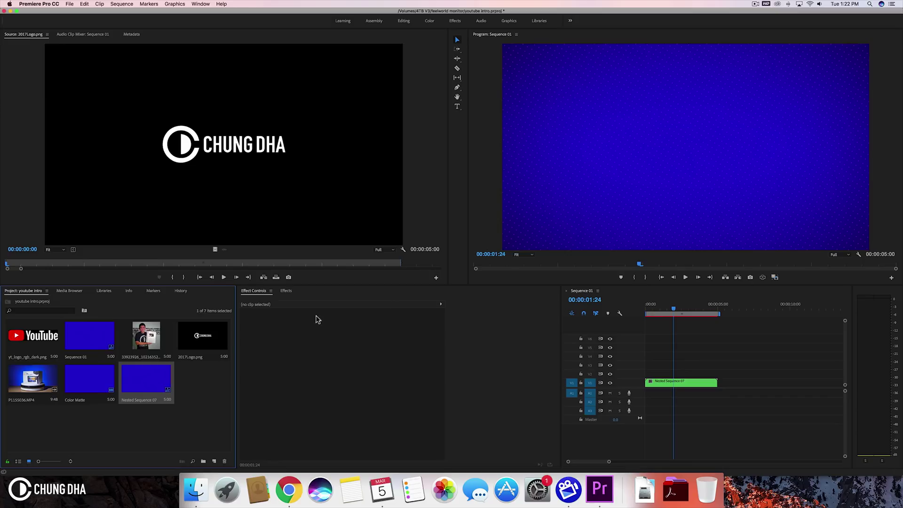
- Place the P1155036.MP4 FEELWORLD box shot after Nested Sequence 07 on V1
double_click(41, 383)
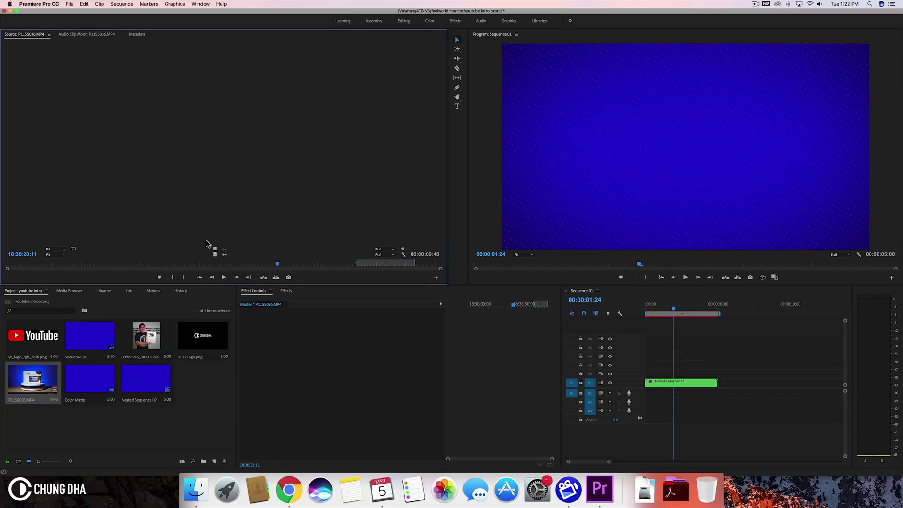
left_click_drag(358, 264, 389, 265)
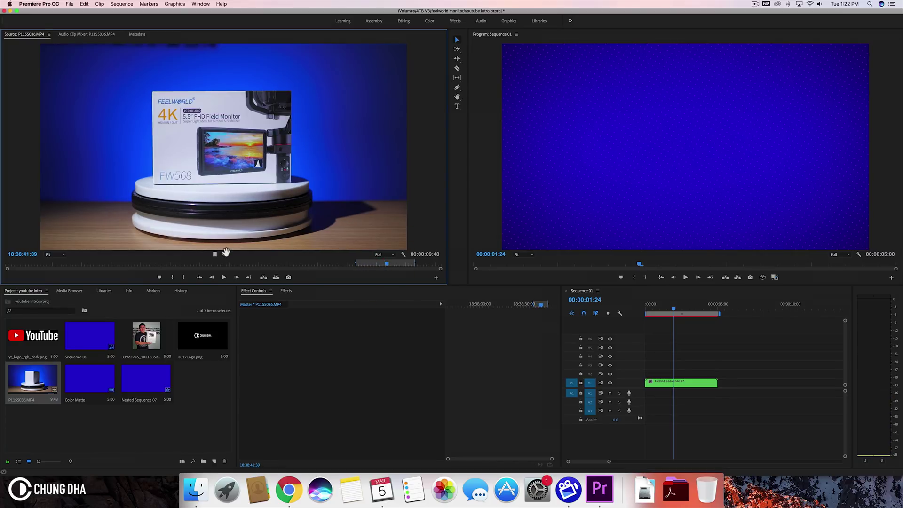
left_click_drag(788, 298, 718, 383)
left_click_drag(689, 313, 725, 315)
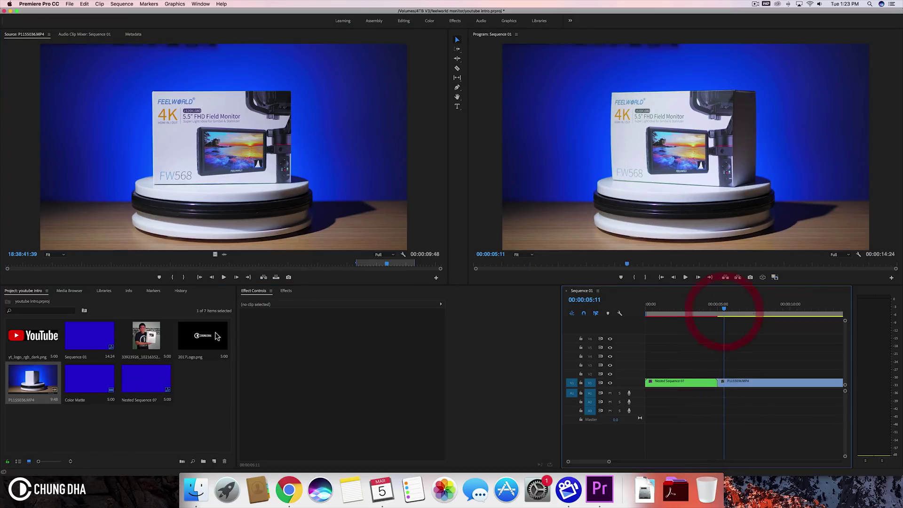
left_click(284, 291)
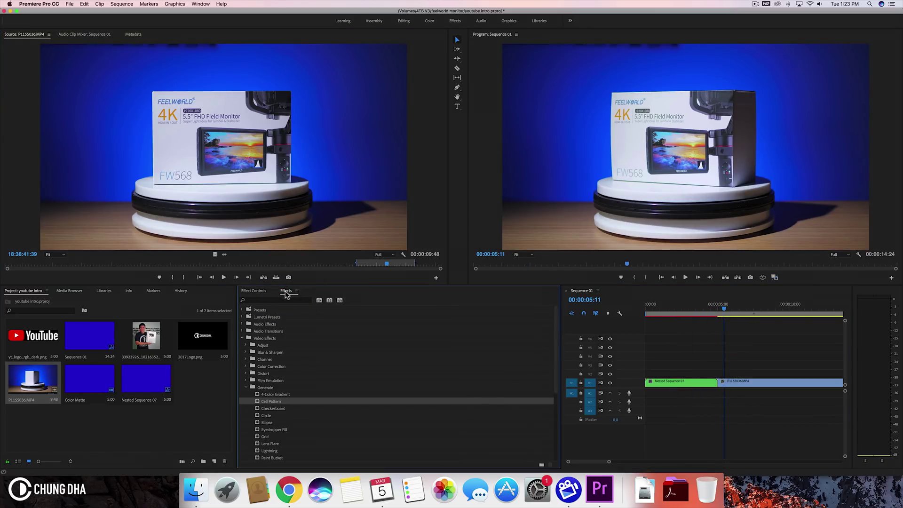
- Put a Wipe transition on the cut between Nested Sequence 07 and P1155036.MP4
left_click(245, 387)
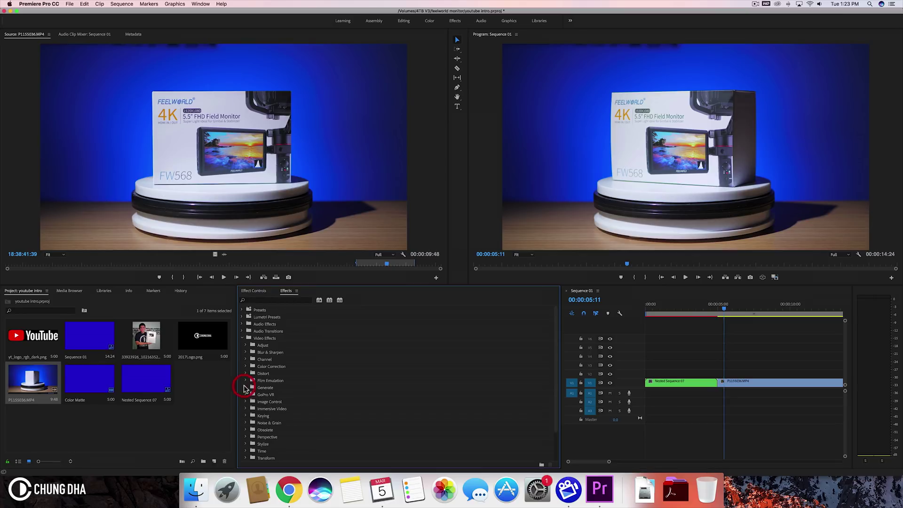
left_click(242, 338)
left_click(242, 345)
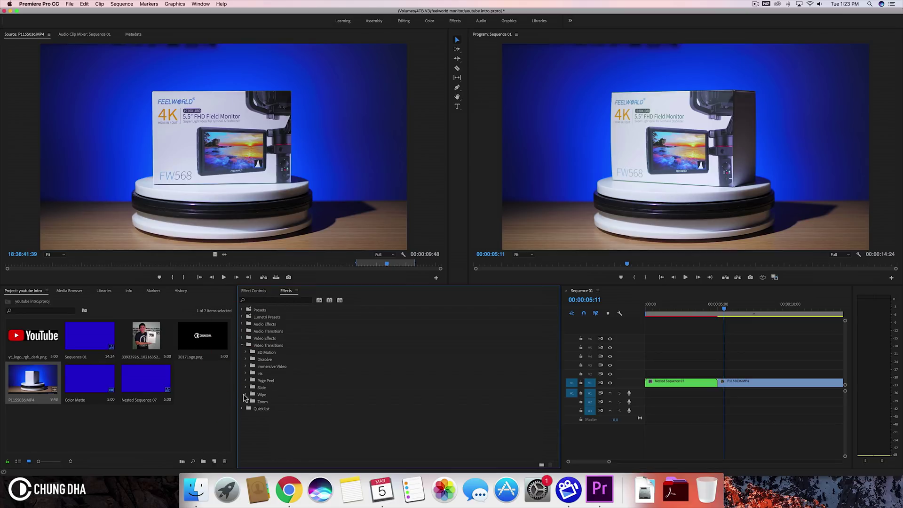
left_click(245, 394)
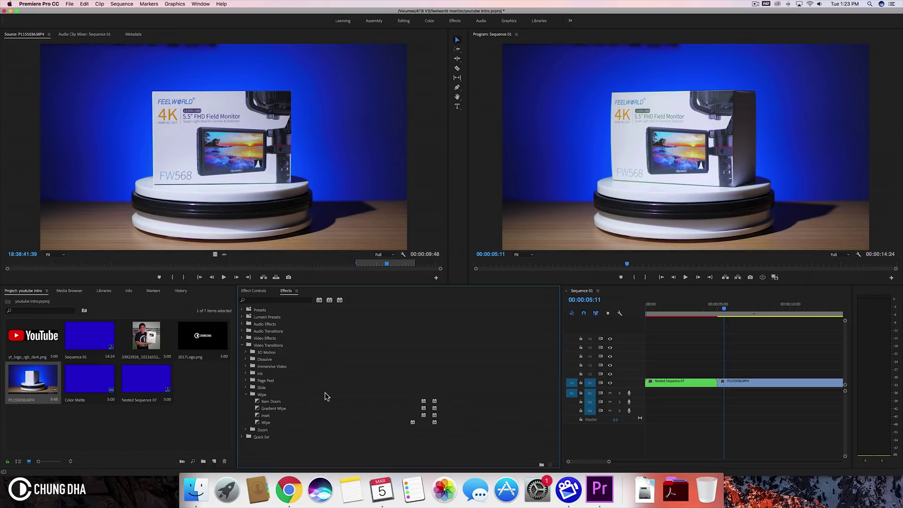
left_click_drag(270, 423, 719, 381)
left_click(707, 382)
left_click(711, 313)
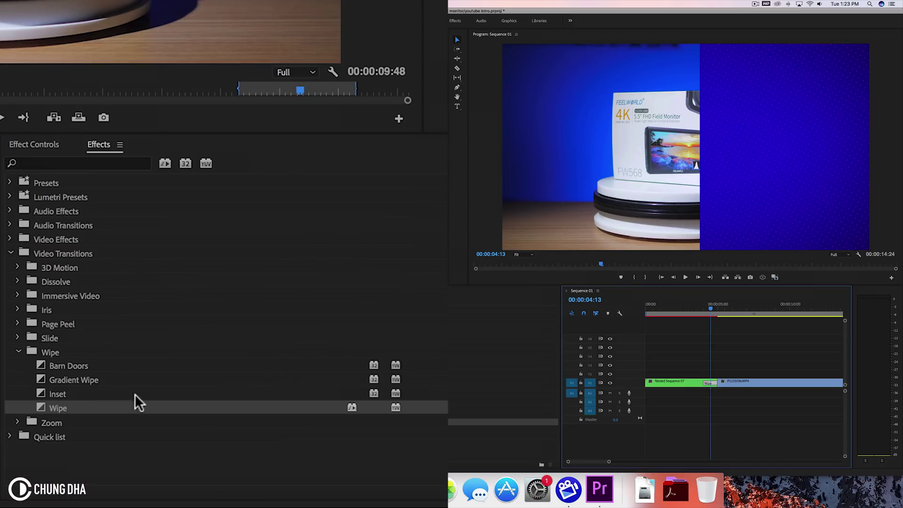
- Set the Wipe direction to northwest-to-southeast and preview the diagonal wipe
left_click(47, 141)
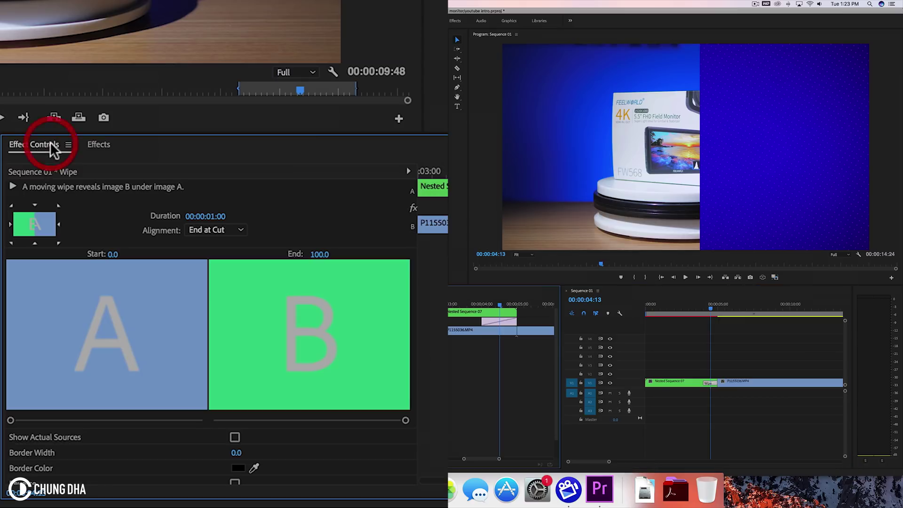
left_click(705, 313)
left_click_drag(707, 314, 712, 315)
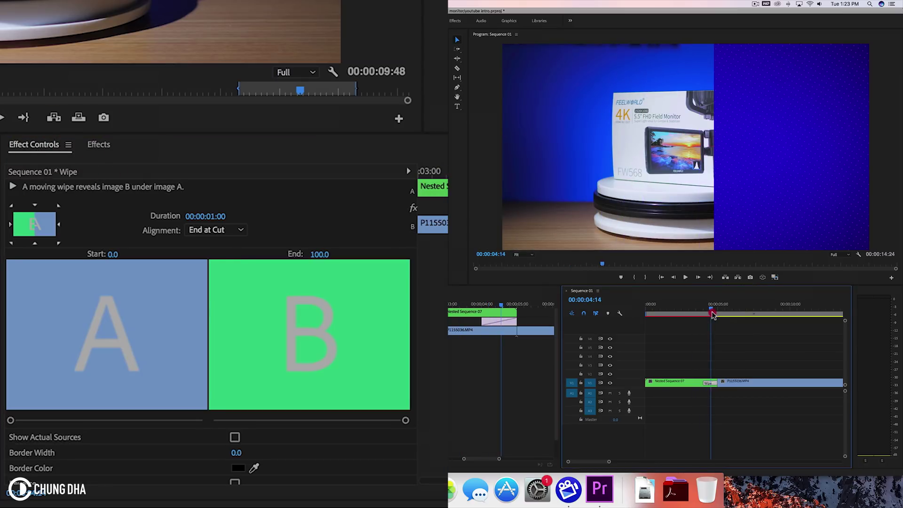
left_click(10, 206)
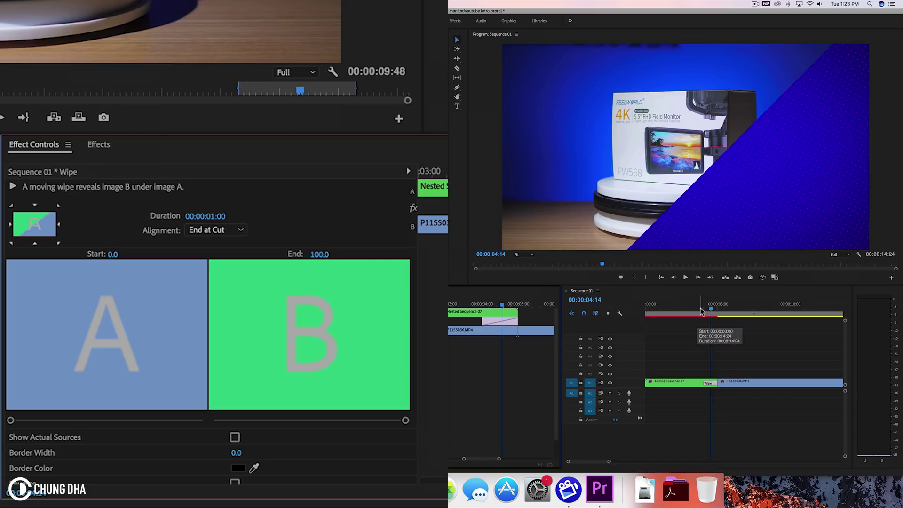
mouse_move(703, 305)
left_mouse_down()
mouse_move(695, 306)
mouse_move(723, 307)
mouse_move(702, 308)
left_mouse_up()
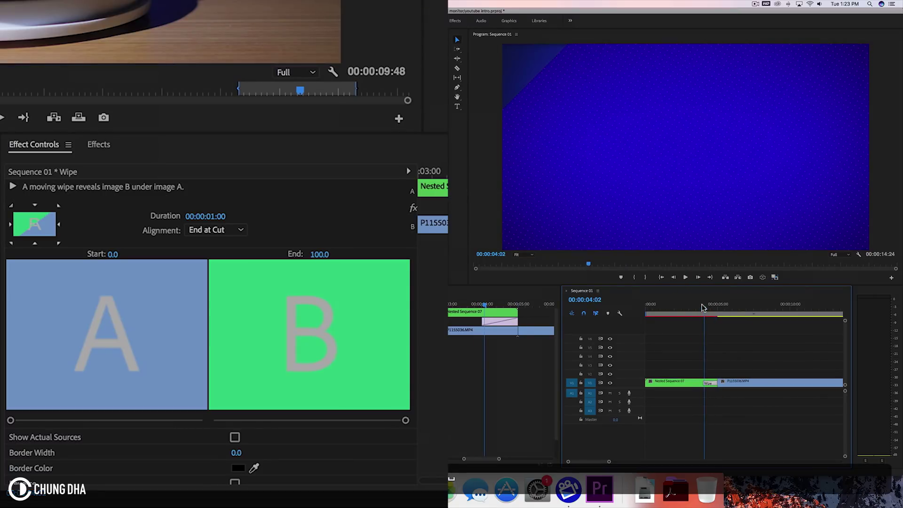
key("space")
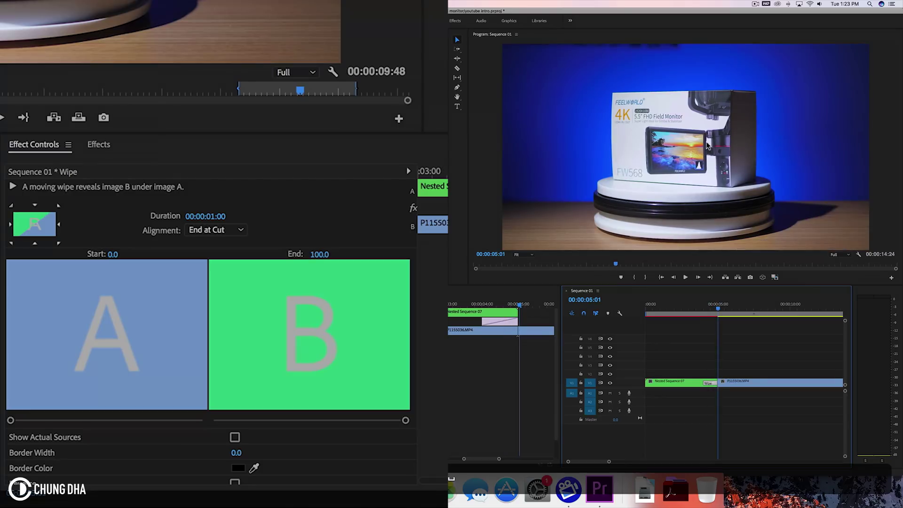
mouse_move(718, 306)
left_mouse_down()
mouse_move(683, 307)
mouse_move(721, 306)
left_mouse_up()
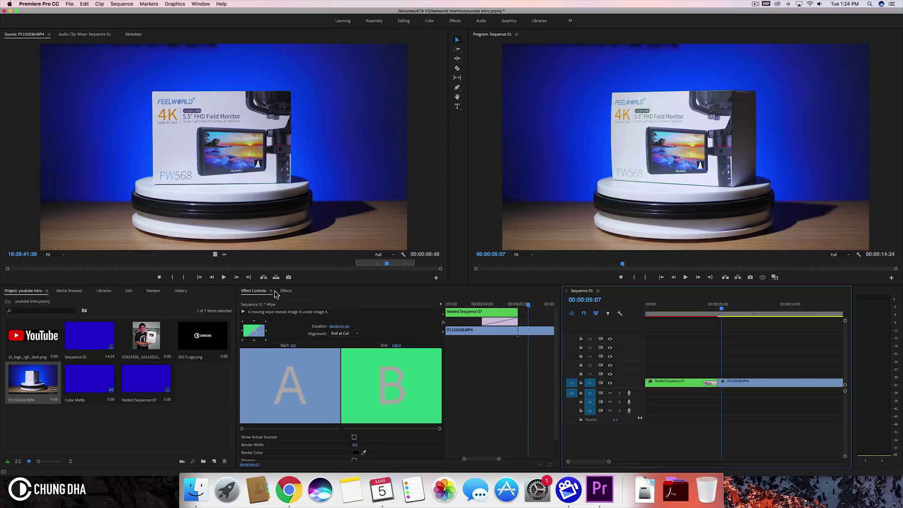
- Place yt_logo_rgb_dark.png on V3 above the background and scale it to 300
left_click_drag(57, 336, 644, 369)
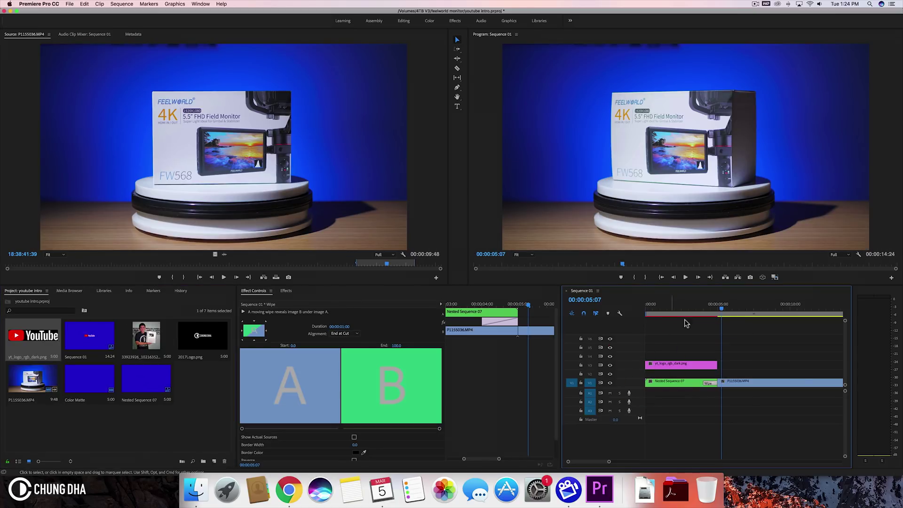
left_click_drag(688, 300, 673, 305)
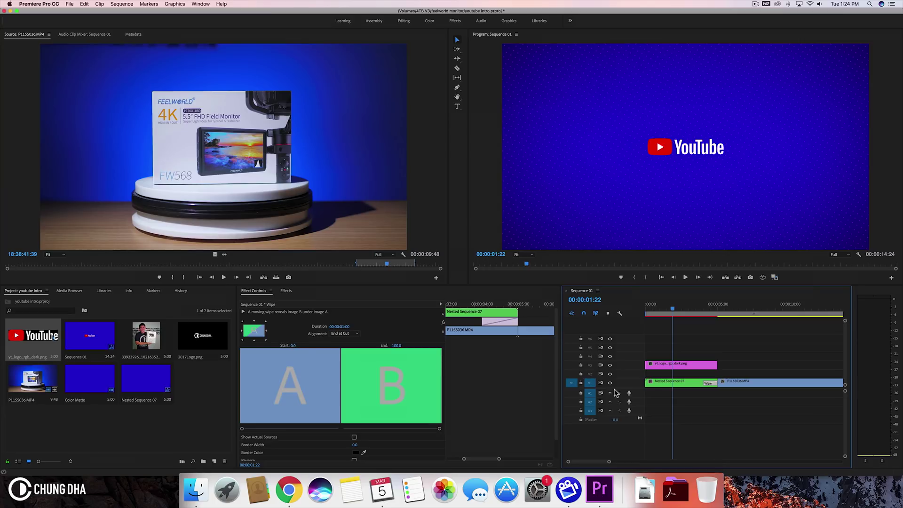
left_click(671, 365)
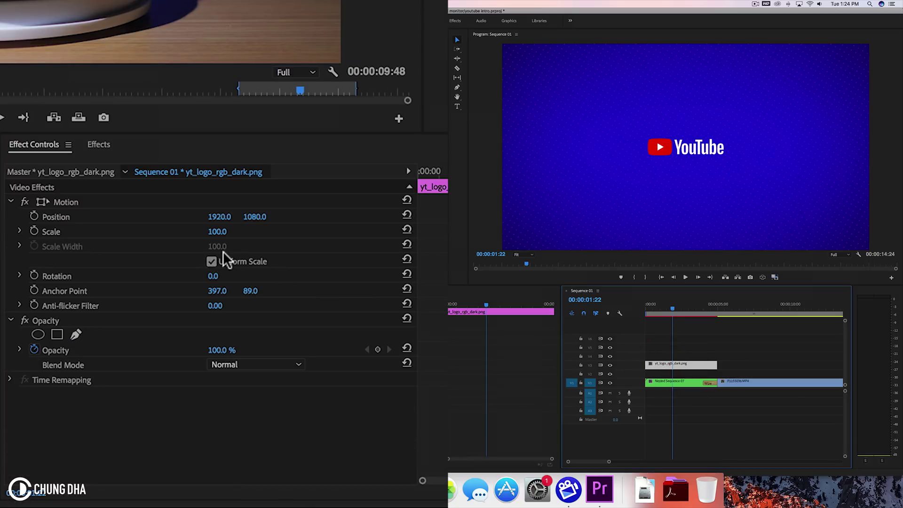
left_click(218, 232)
type("300")
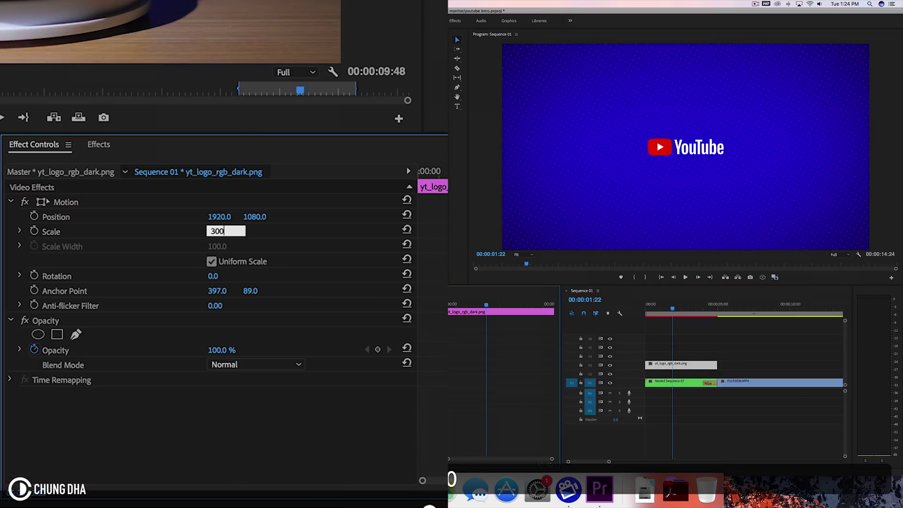
key("Return")
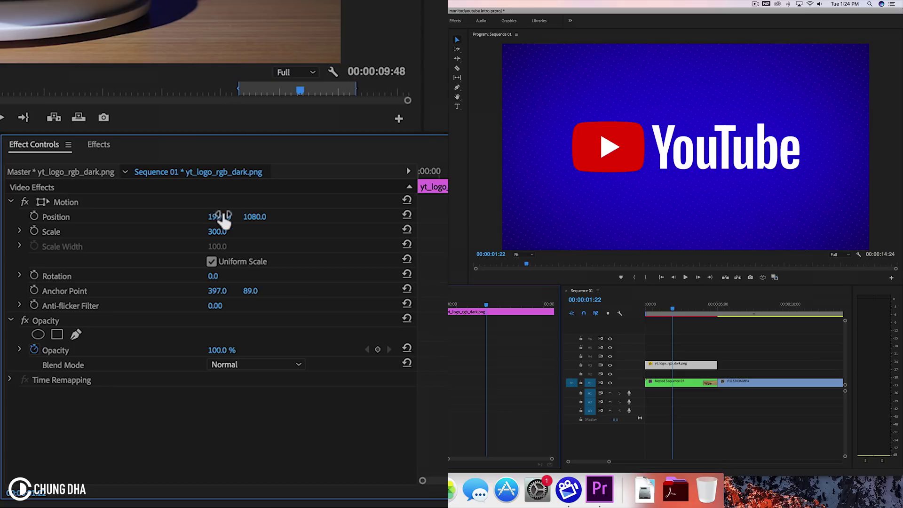
- Find the Crop effect and apply it to the YouTube logo clip
left_click(96, 144)
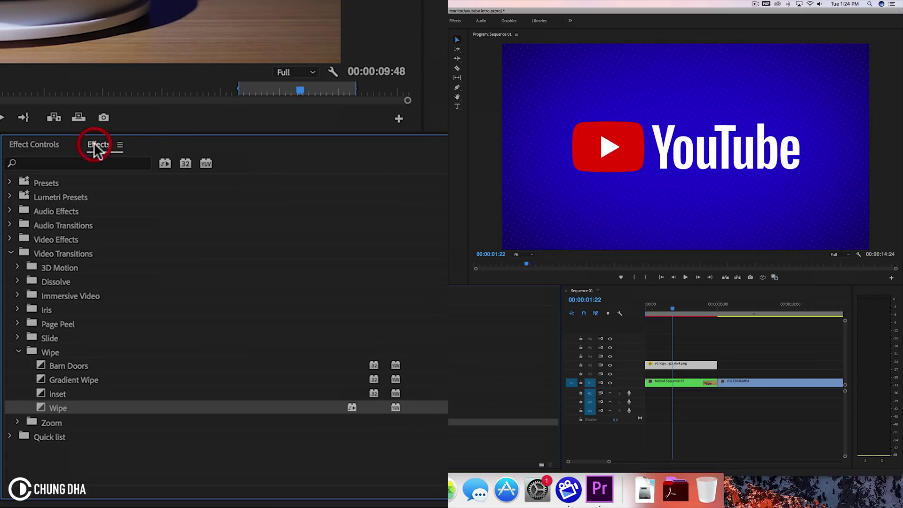
left_click(98, 162)
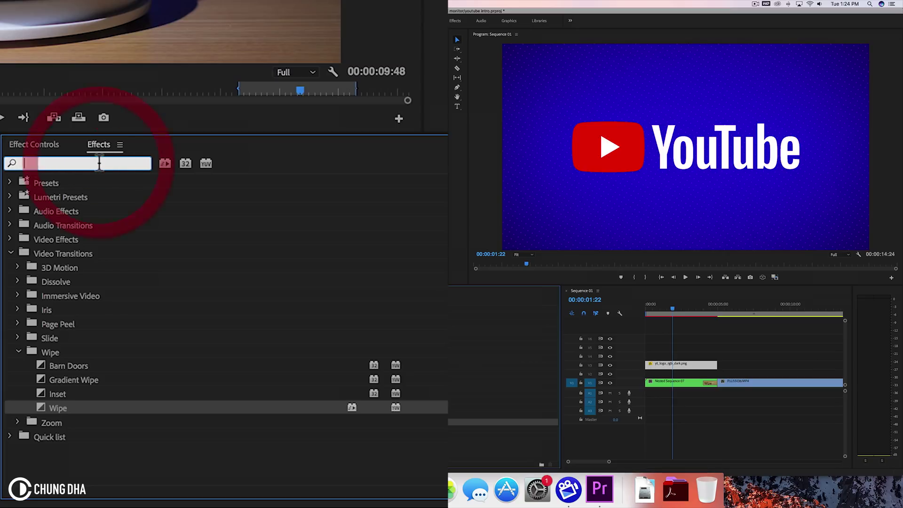
type("crop")
scroll(115, 200, "down", 3)
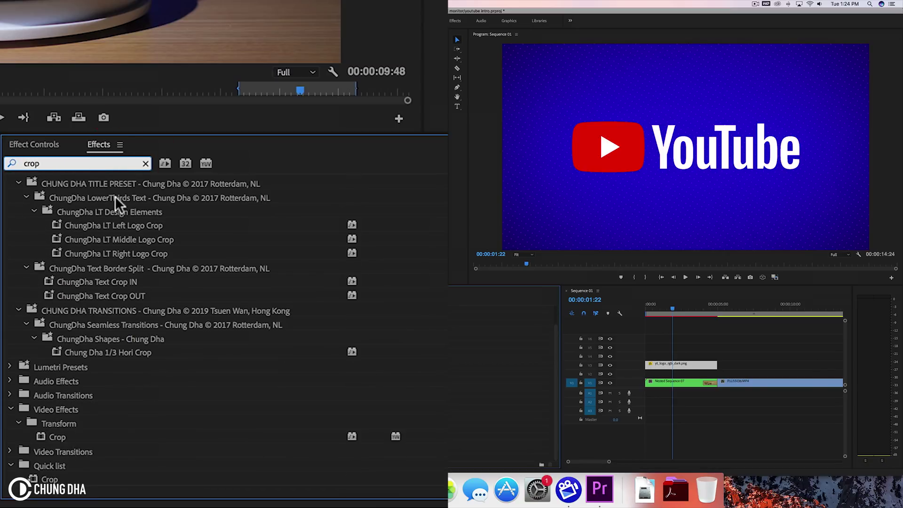
left_click(57, 436)
left_click_drag(57, 436, 680, 369)
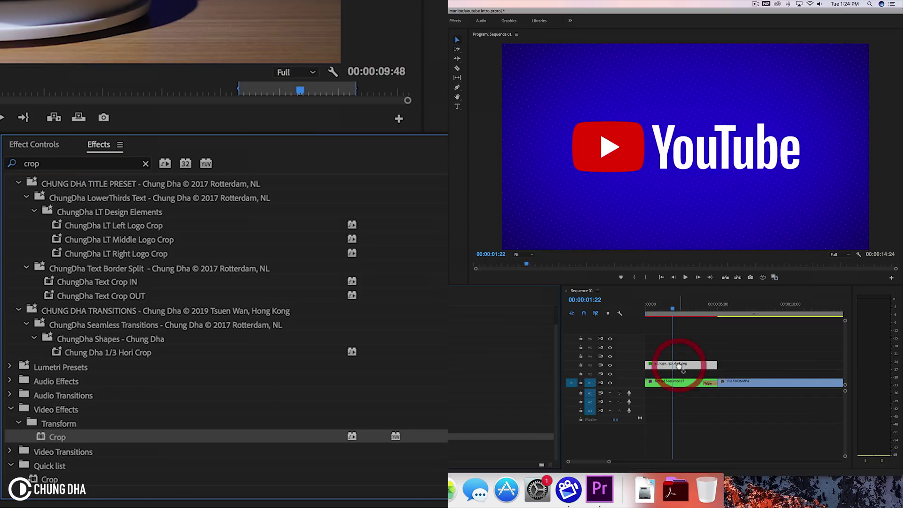
- Crop the logo's right side to 65% and centre the play button at Position X 2745 with safe margins shown
left_click(30, 144)
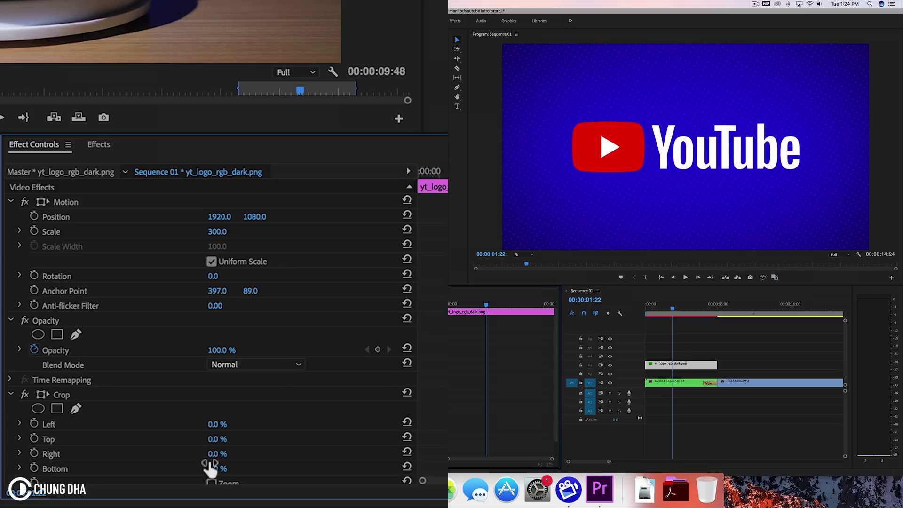
left_click_drag(215, 455, 298, 455)
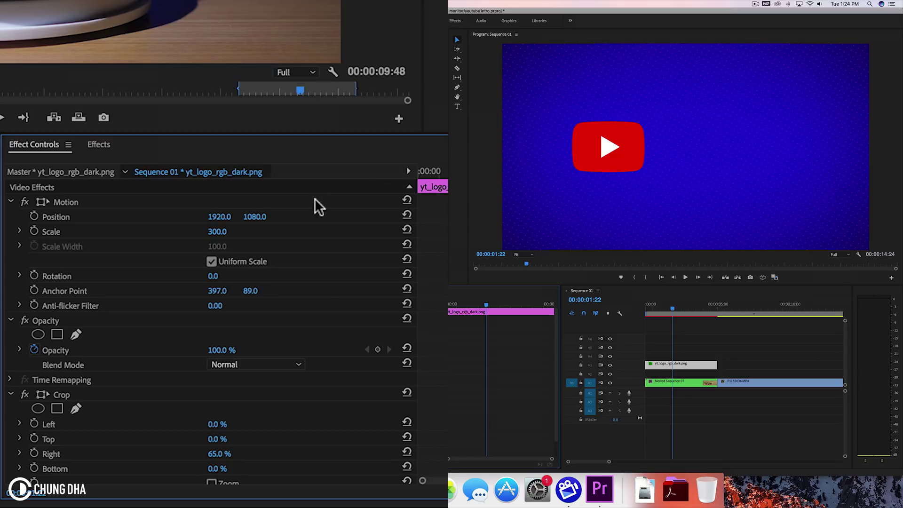
left_click_drag(219, 217, 426, 217)
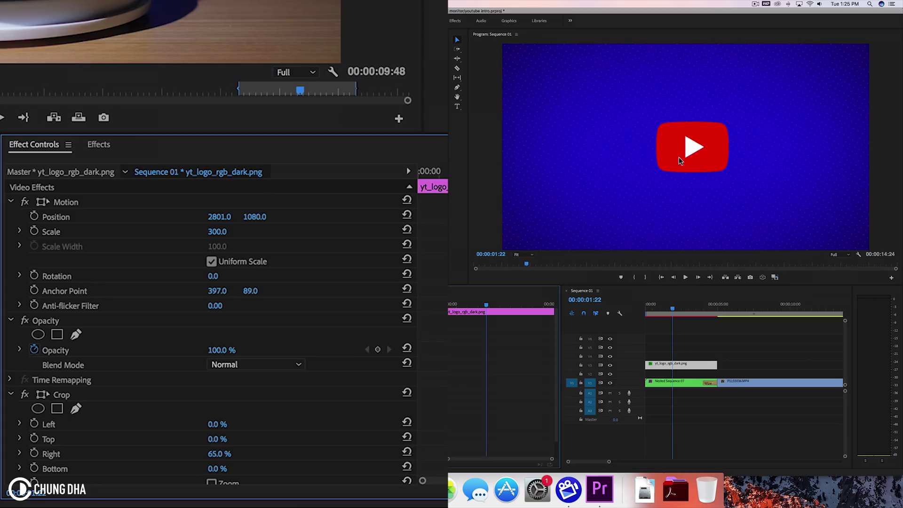
right_click(822, 204)
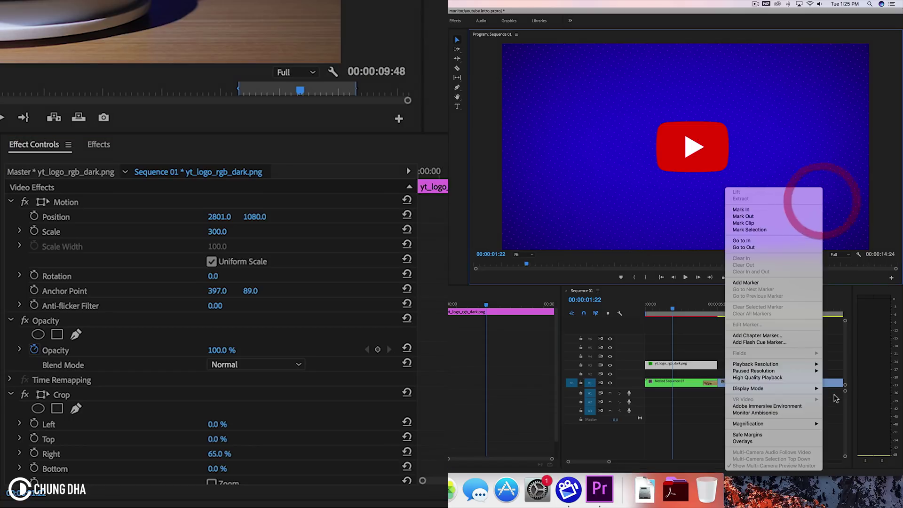
left_click(776, 433)
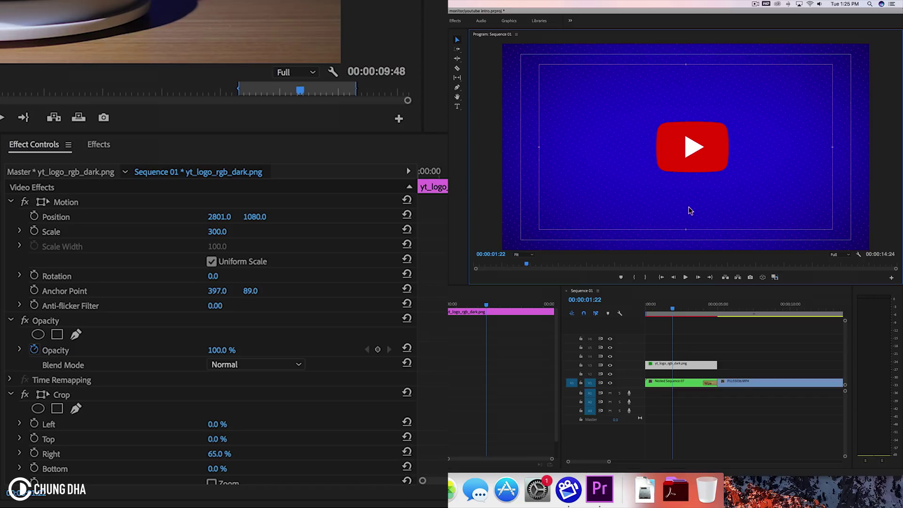
left_click_drag(214, 217, 187, 217)
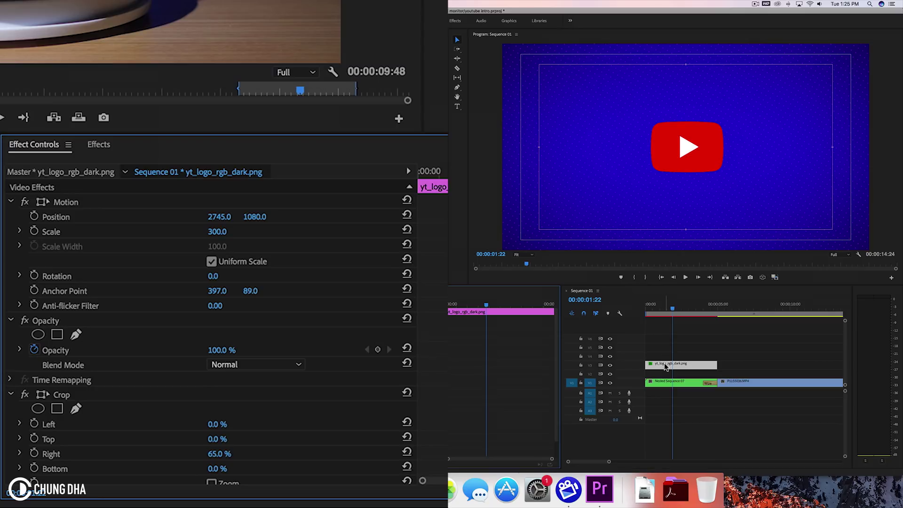
- Place a copy of the logo clip on V4 and apply a Tint effect to it
left_click_drag(666, 367, 663, 358)
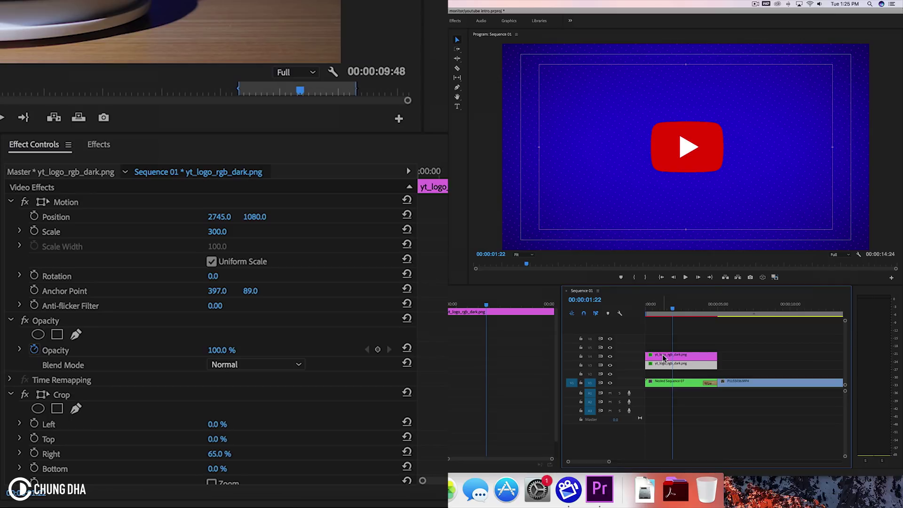
left_click(610, 356)
left_click(96, 144)
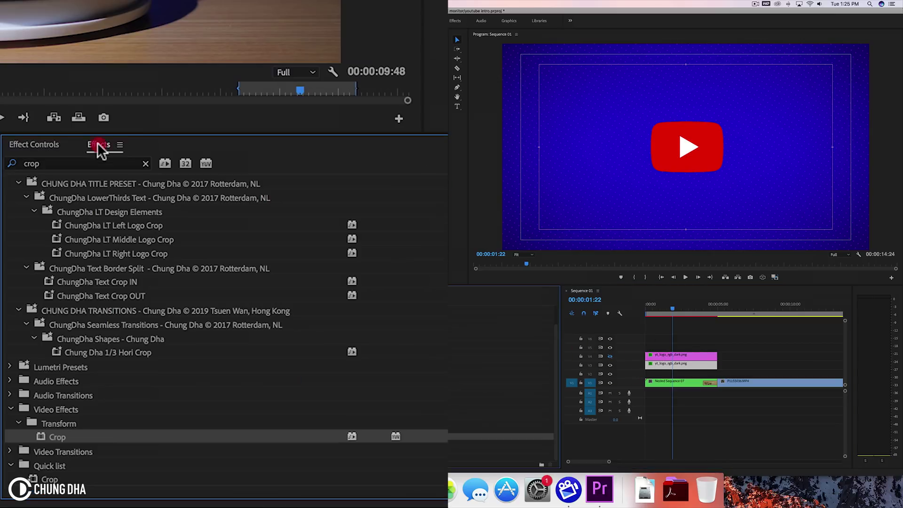
left_click(145, 163)
left_click(111, 165)
type("tint")
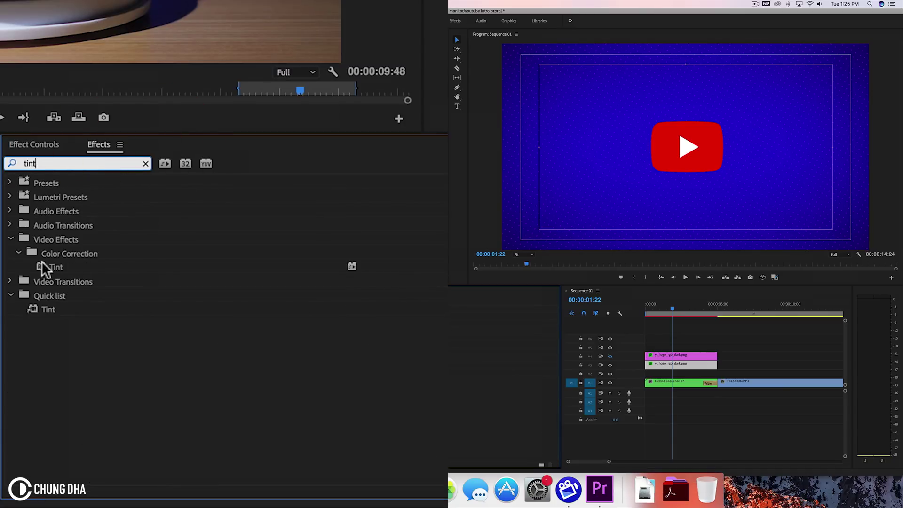
left_click_drag(47, 267, 668, 358)
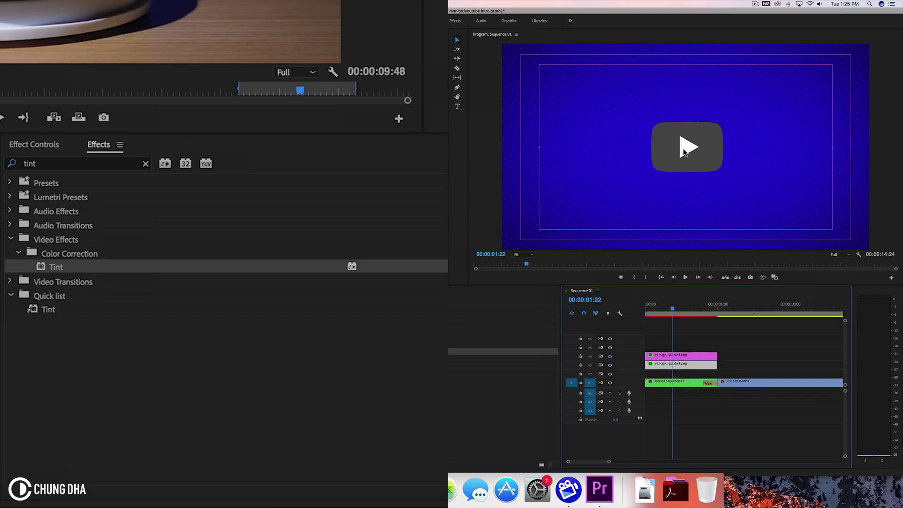
- Set Tint's Map Black To white so the play button turns solid white
left_click(47, 140)
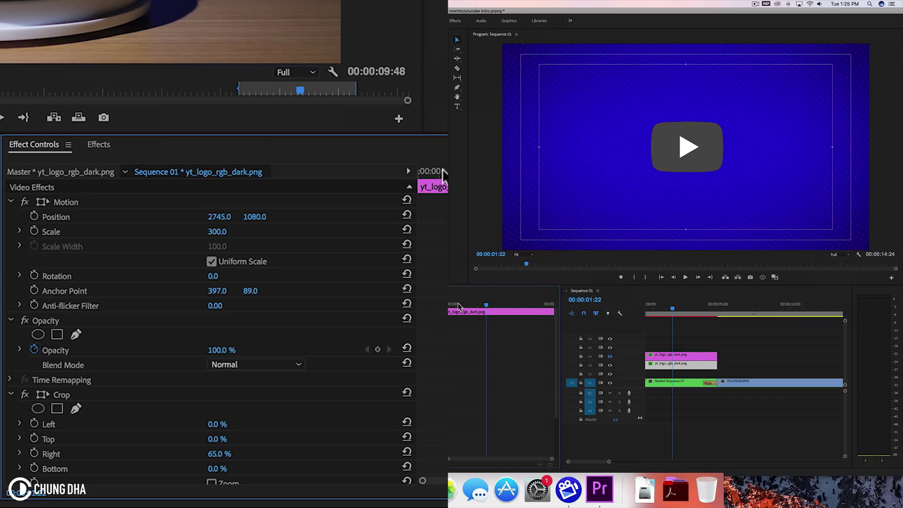
scroll(501, 377, "down", 5)
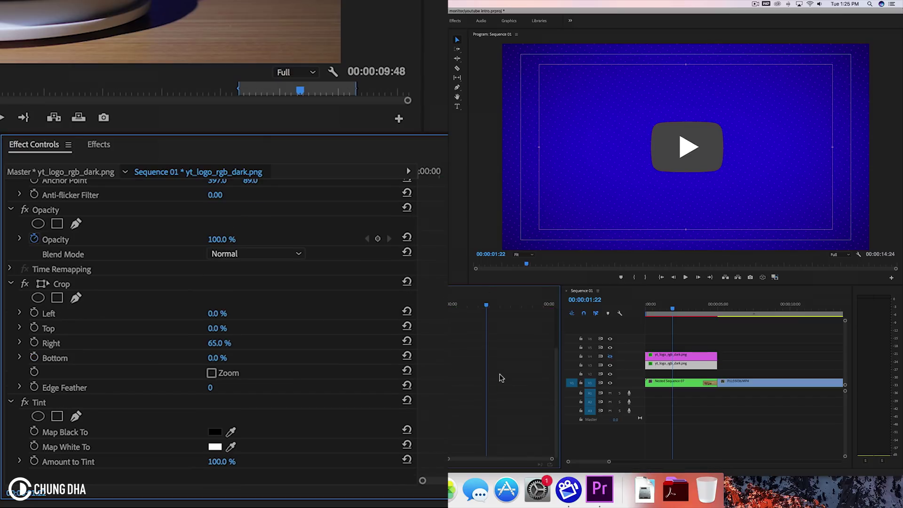
left_click(215, 432)
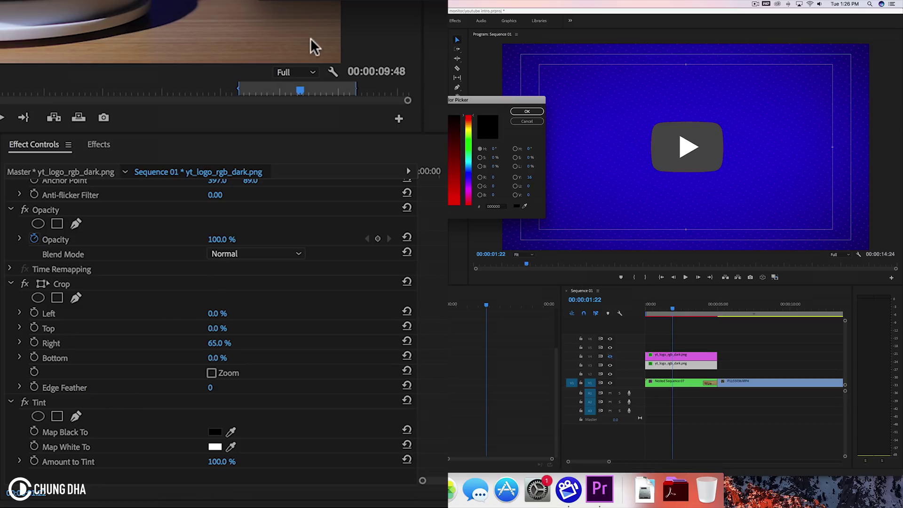
left_click(232, 12)
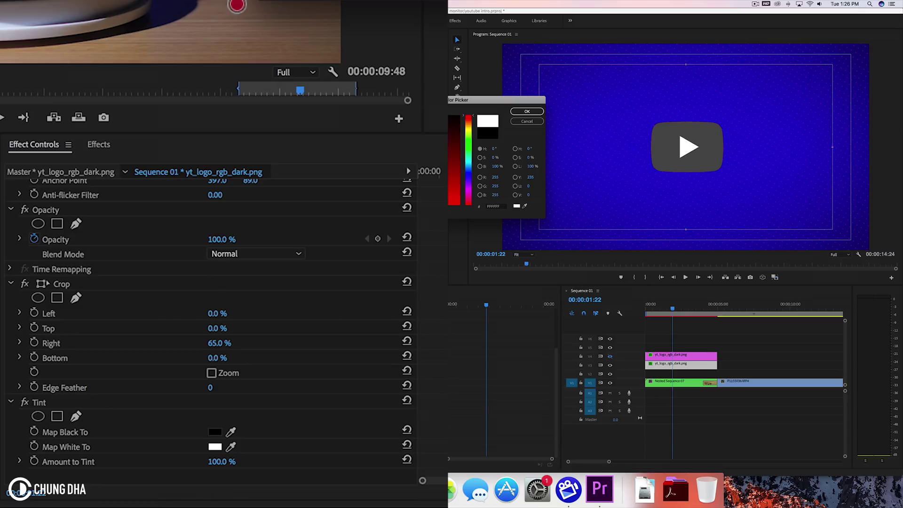
left_click(524, 113)
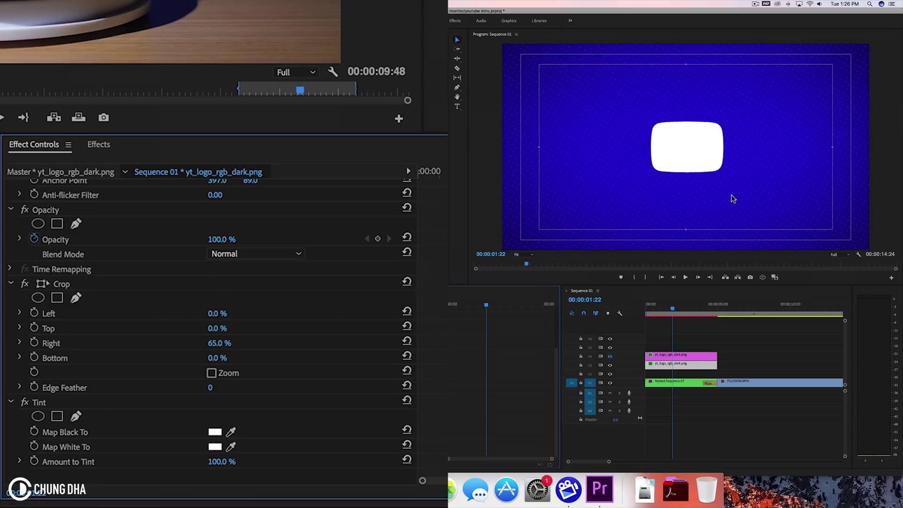
left_click(610, 356)
left_click(610, 356)
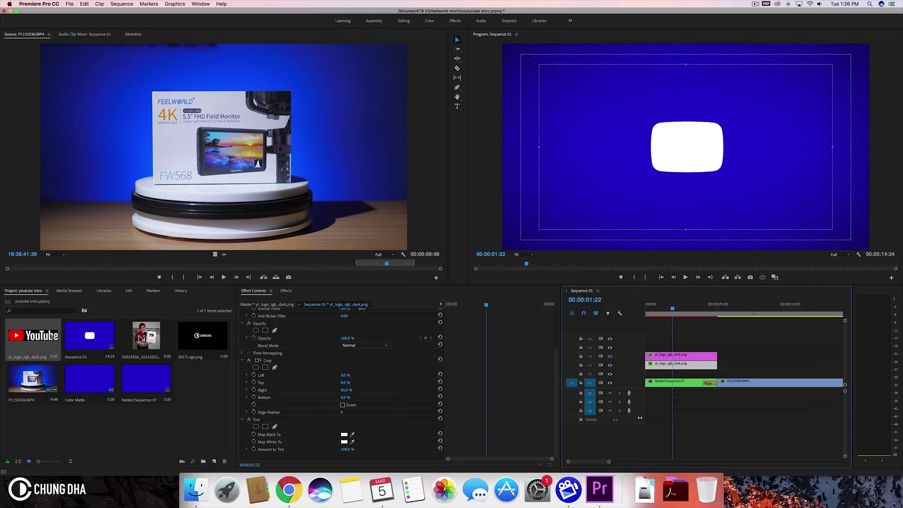
- Add the photo above the logo and lower its opacity to line it up with the shape
left_click_drag(141, 339, 624, 347)
left_click(682, 346)
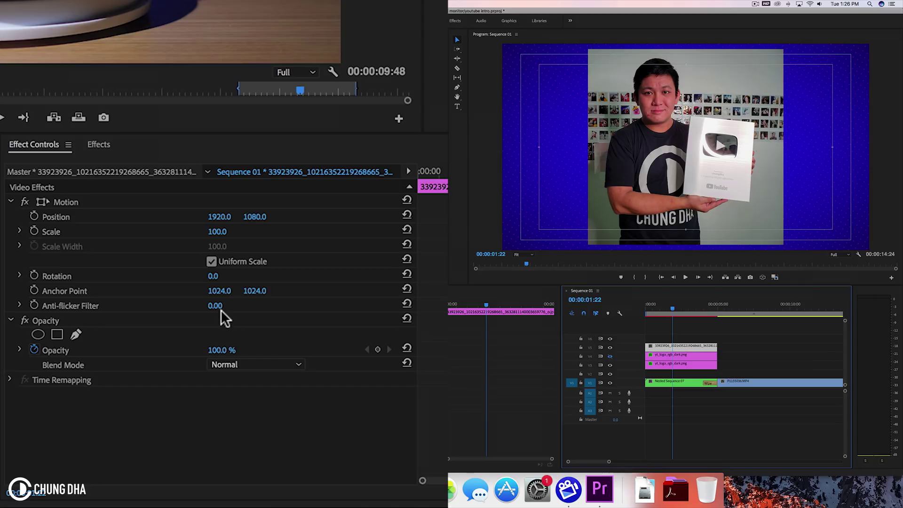
left_click_drag(223, 349, 195, 349)
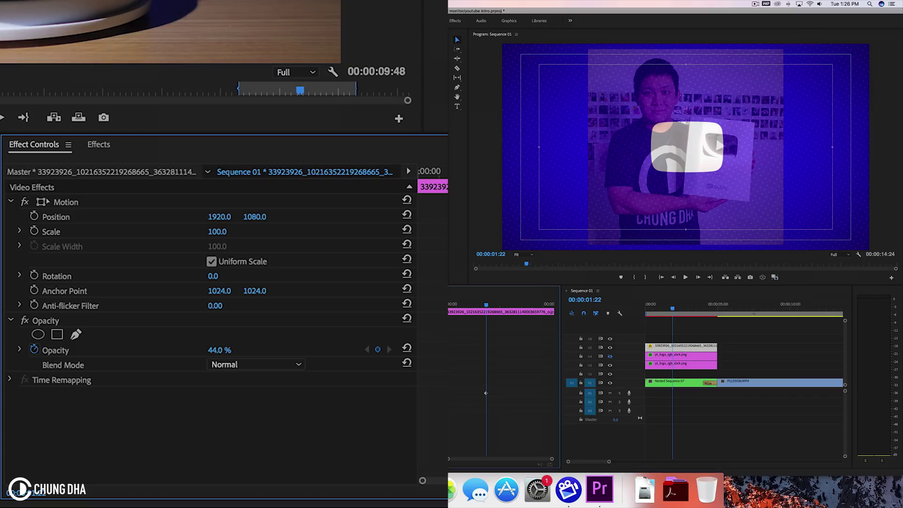
left_click_drag(217, 231, 271, 217)
left_click_drag(210, 218, 198, 219)
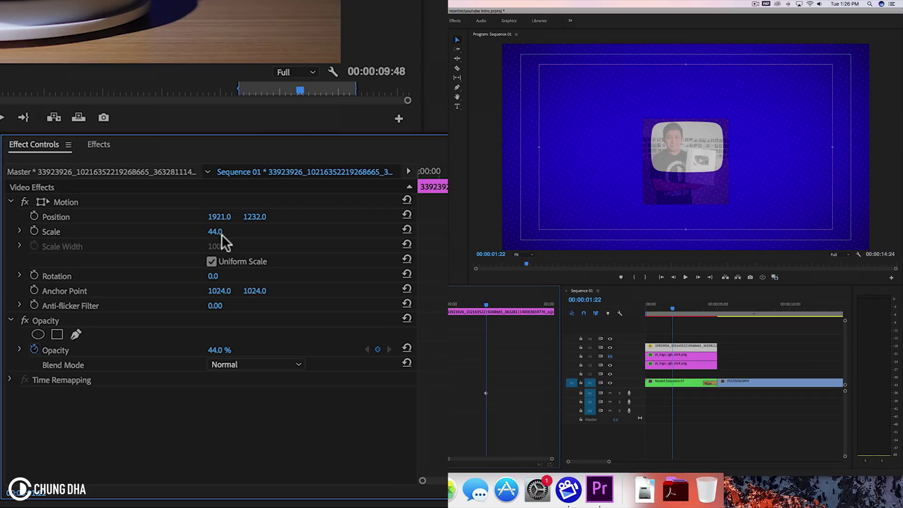
- Scale the photo to 41, move it to 1958, 1204 over the shape, and restore 100% opacity
left_click(215, 231)
type("31")
key("Return")
left_click_drag(215, 232, 219, 231)
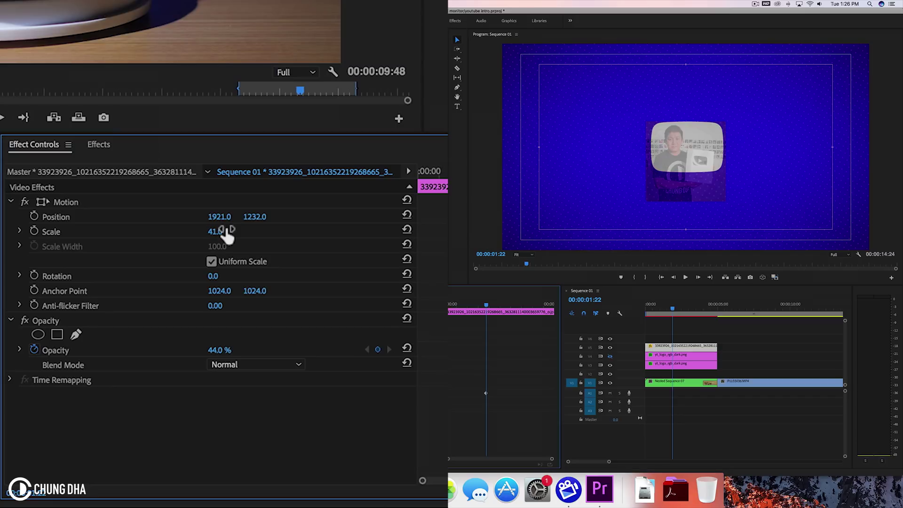
mouse_move(239, 212)
left_mouse_down()
mouse_move(212, 212)
mouse_move(257, 221)
mouse_move(233, 212)
mouse_move(241, 212)
left_mouse_up()
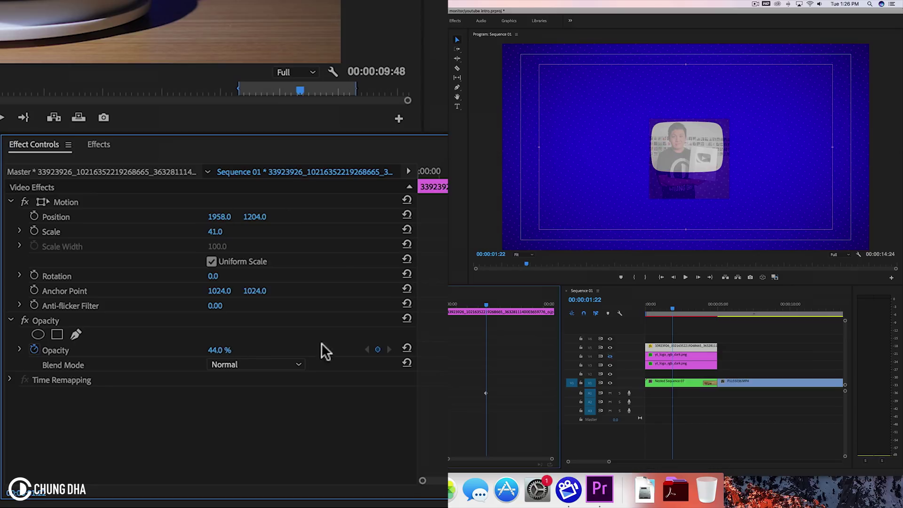
left_click_drag(216, 350, 244, 349)
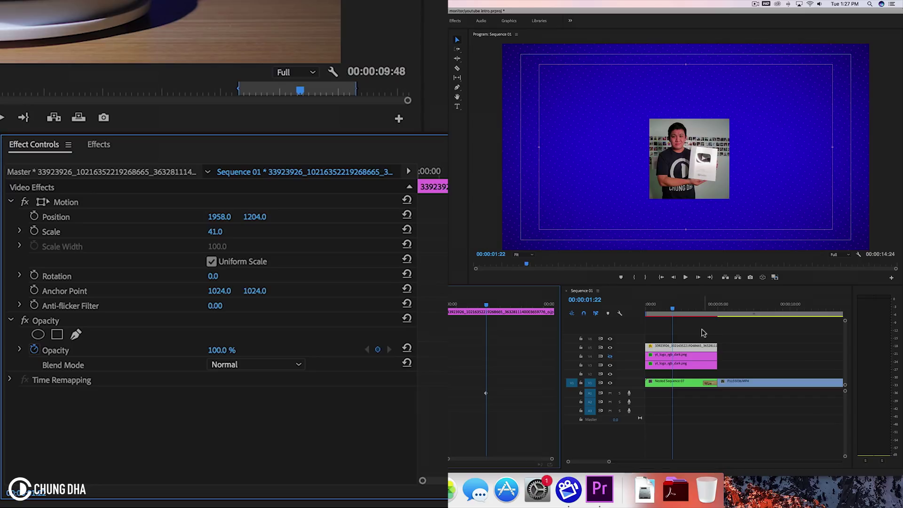
right_click(690, 348)
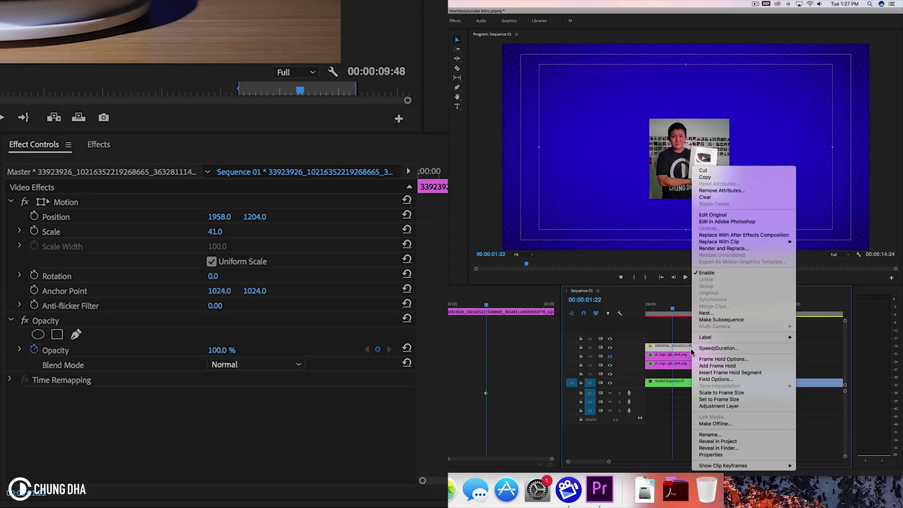
- Nest the photo as Nested Sequence 08 and the logo as Nested Sequence 09, then copy 09 onto V6
left_click(707, 313)
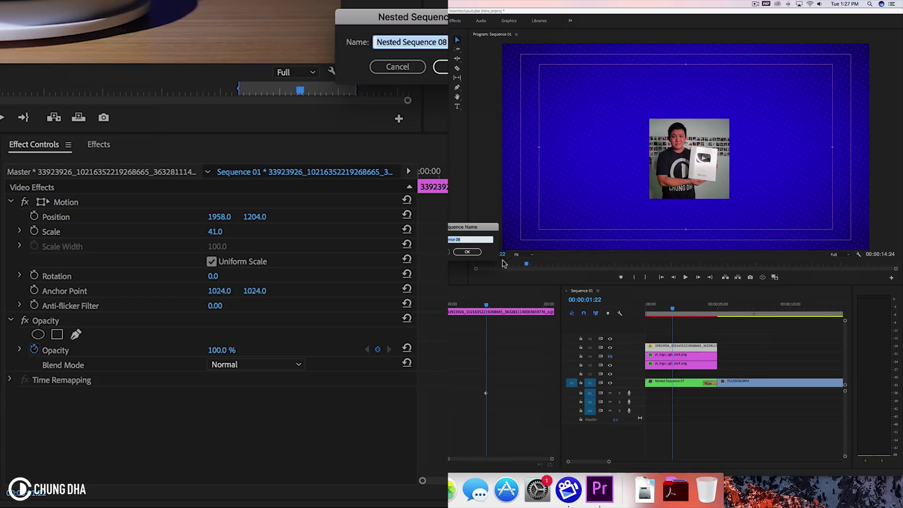
left_click(471, 252)
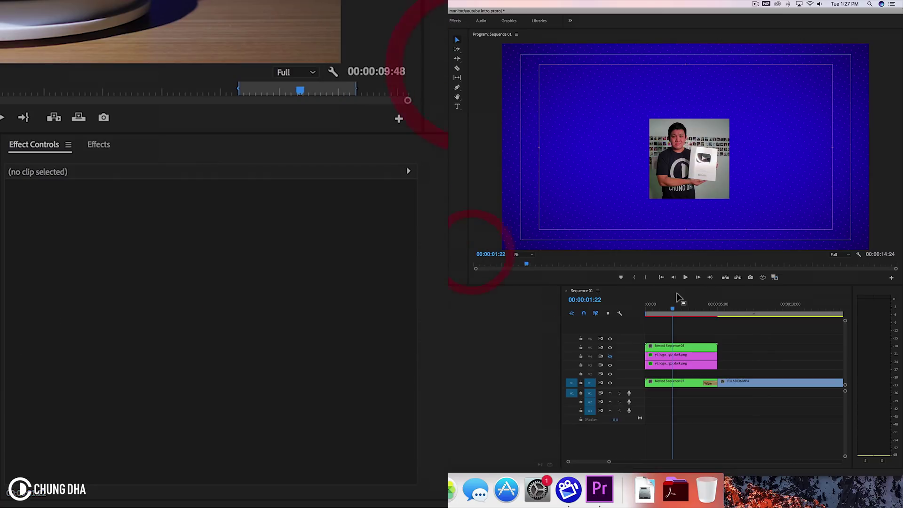
left_click(687, 364)
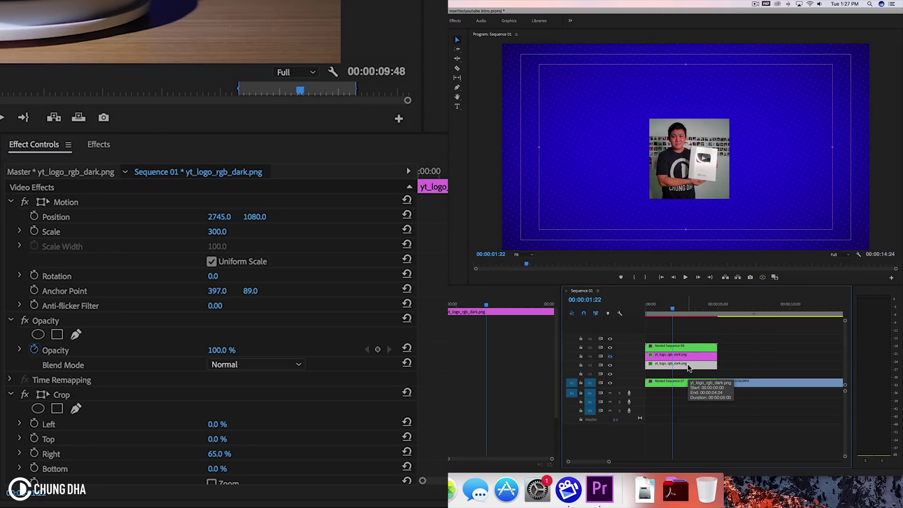
right_click(688, 368)
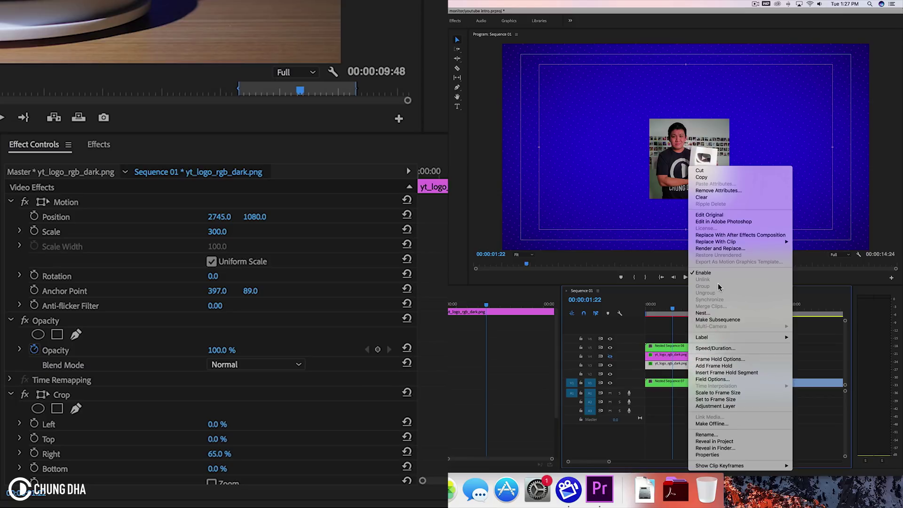
left_click(713, 312)
left_click(472, 254)
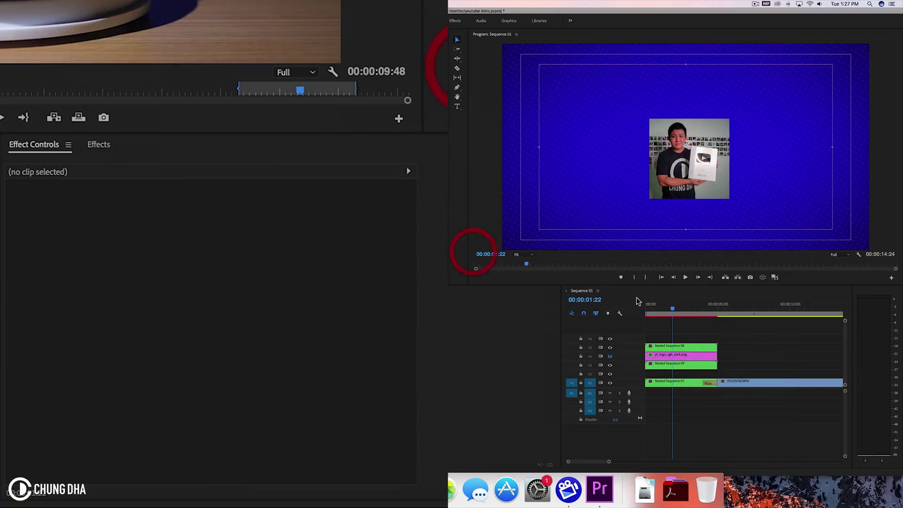
left_click(675, 365)
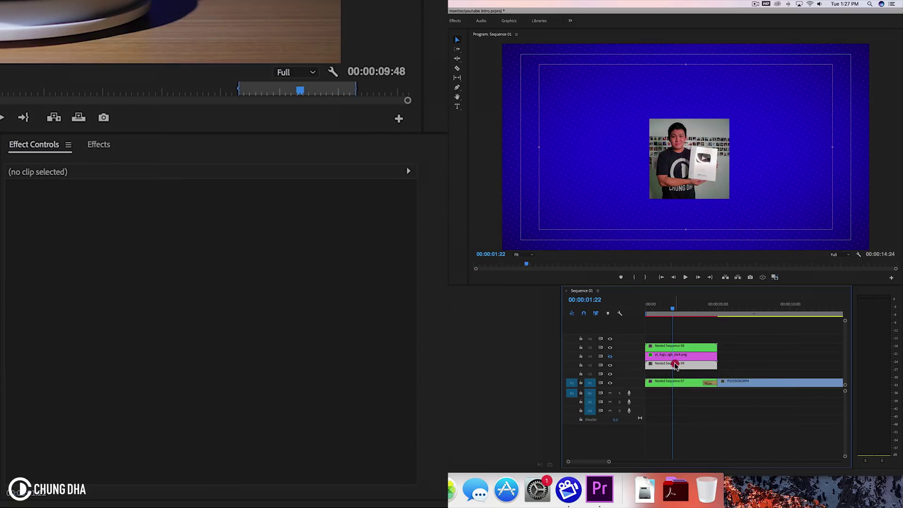
left_click_drag(675, 364, 673, 337)
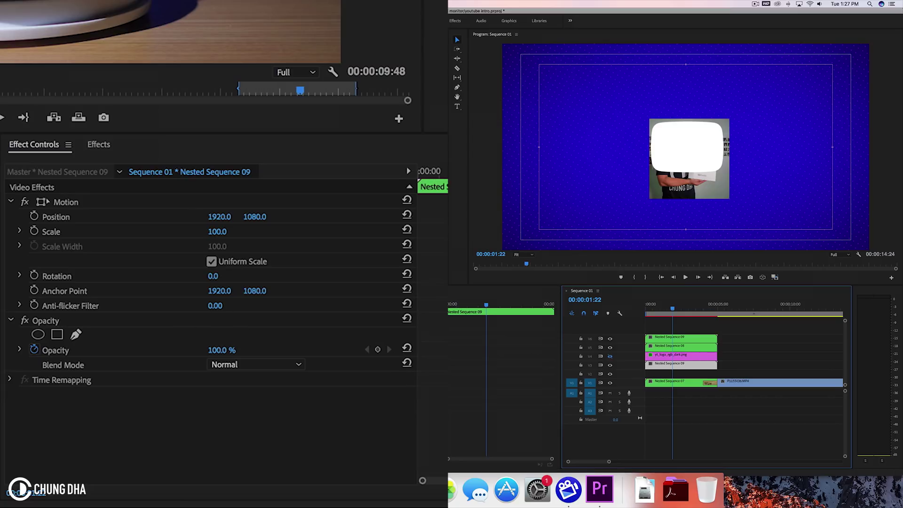
- Find Track Matte Key and apply it to Nested Sequence 08
left_click(98, 145)
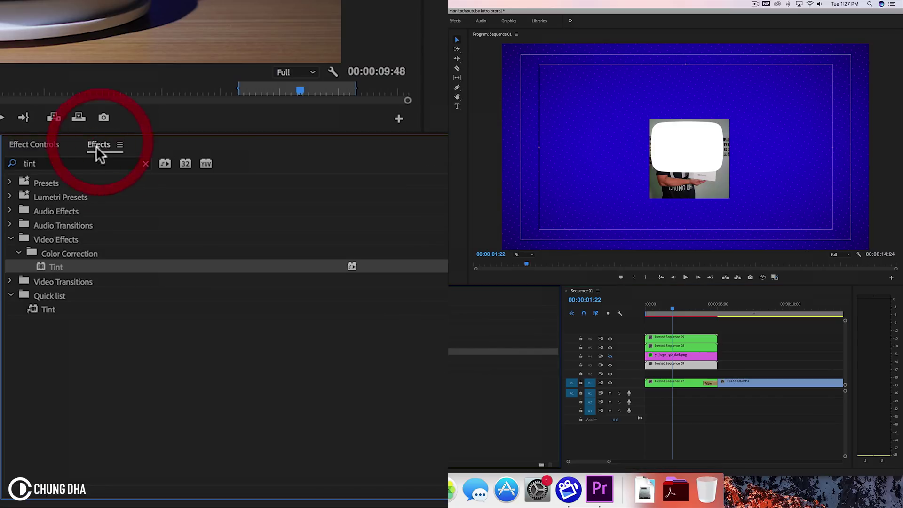
left_click(146, 163)
left_click(133, 163)
type("track")
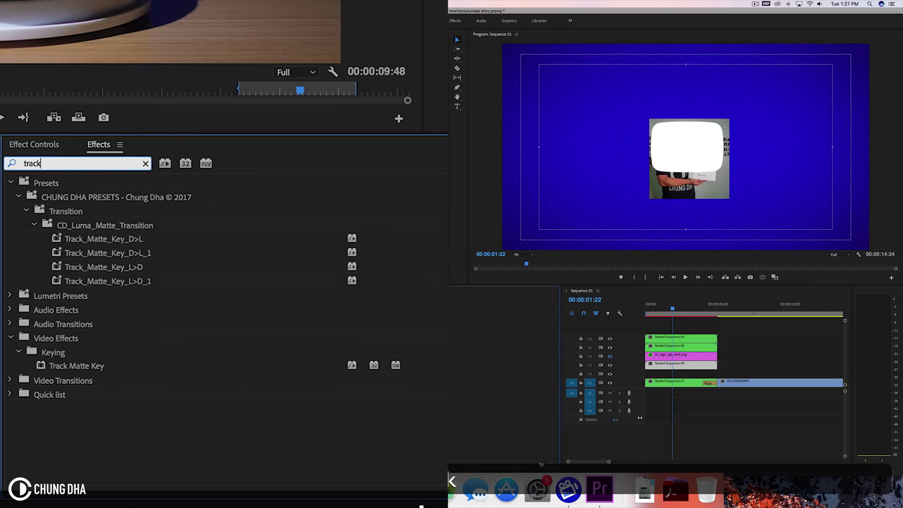
key("BackSpace")
type("k")
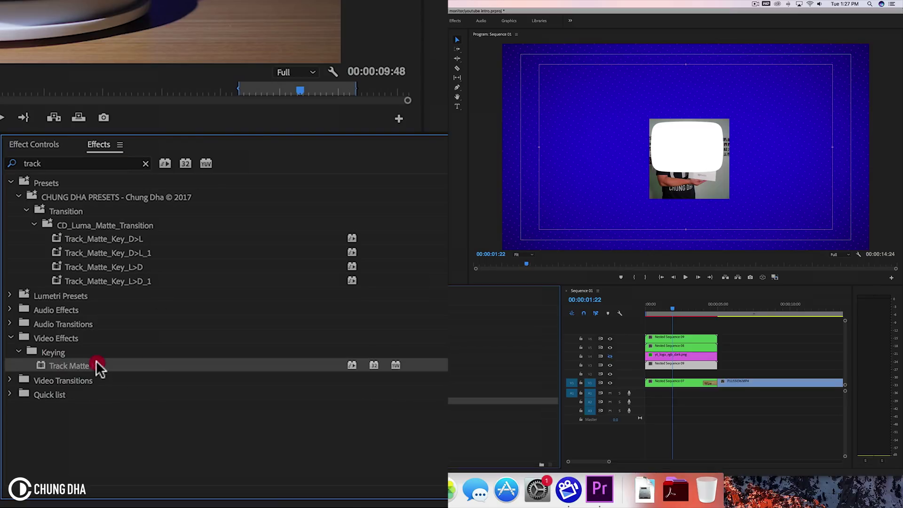
left_click_drag(97, 363, 679, 346)
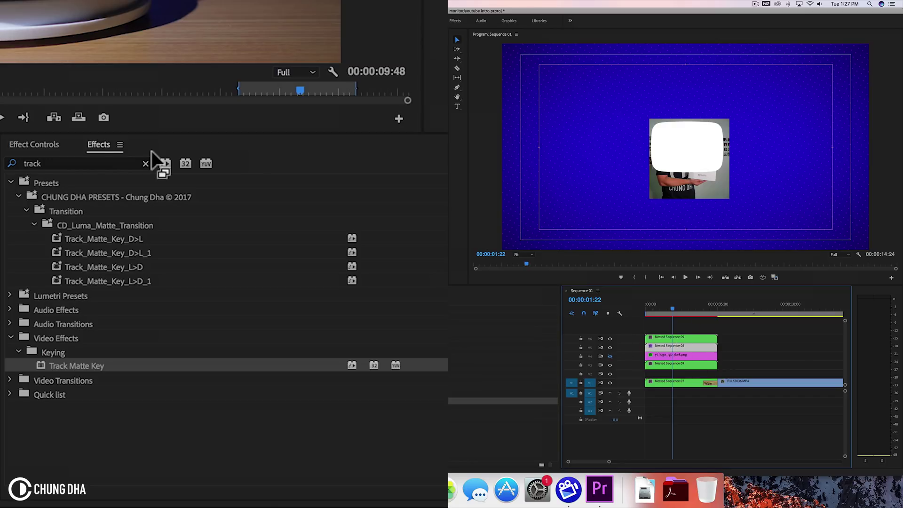
- Set the Track Matte Key's Matte to Video 6 and check the photo shows inside the shape
left_click(36, 143)
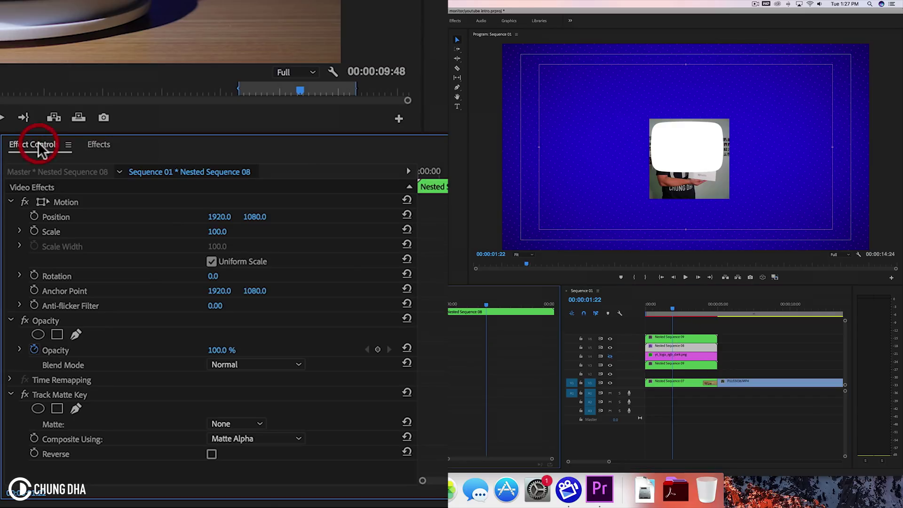
left_click(227, 423)
left_click(242, 451)
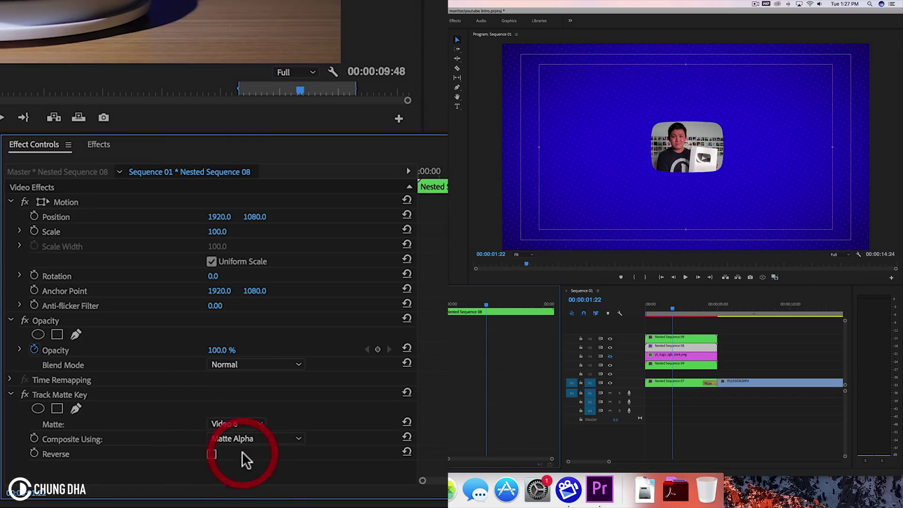
left_click(672, 304)
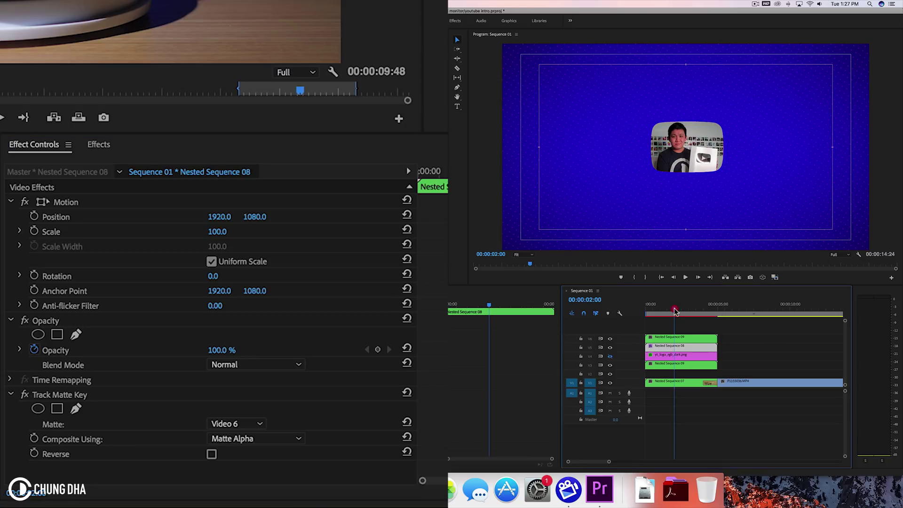
left_click(609, 351)
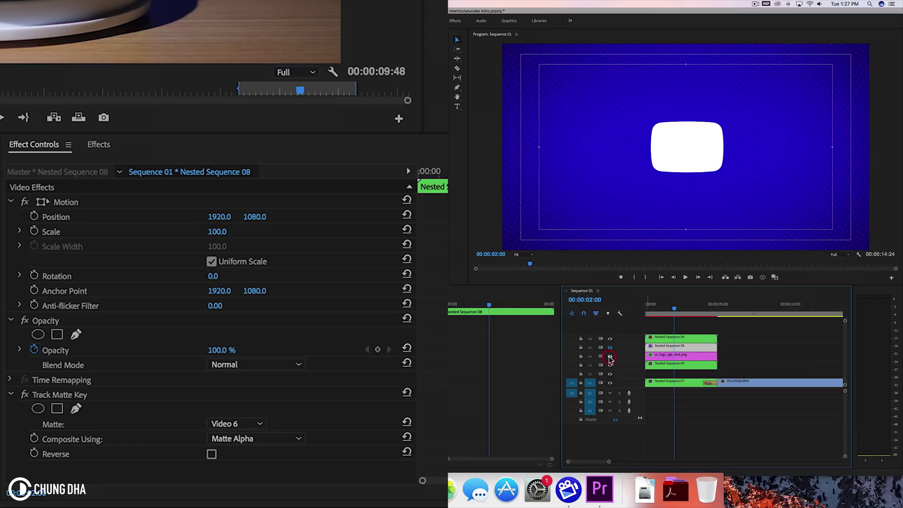
left_click(609, 356)
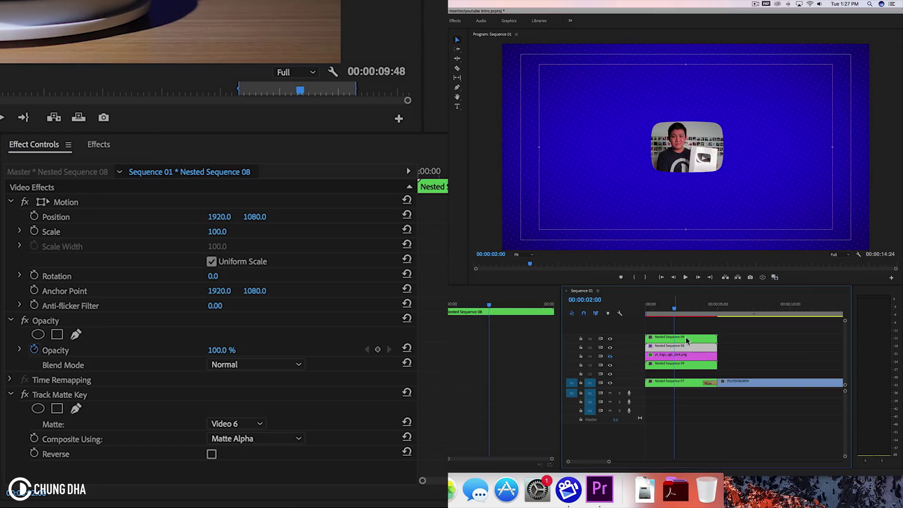
- Nest the masked photo and its play-button matte together as Nested Sequence 10
left_click(610, 356)
left_click_drag(680, 327, 706, 347)
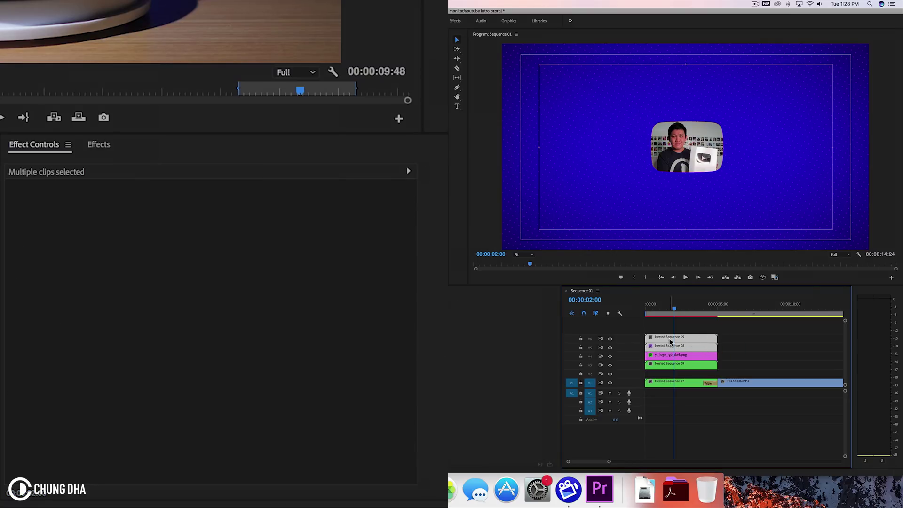
right_click(680, 346)
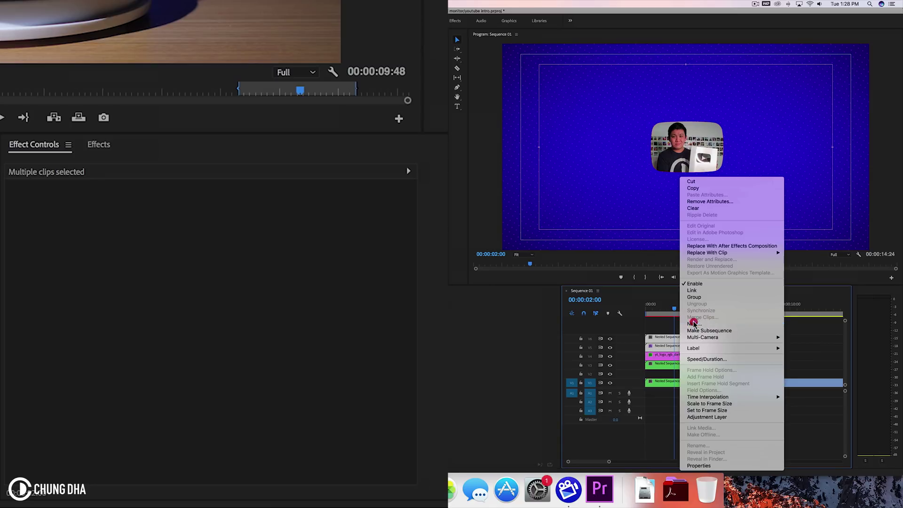
left_click(690, 323)
left_click(467, 252)
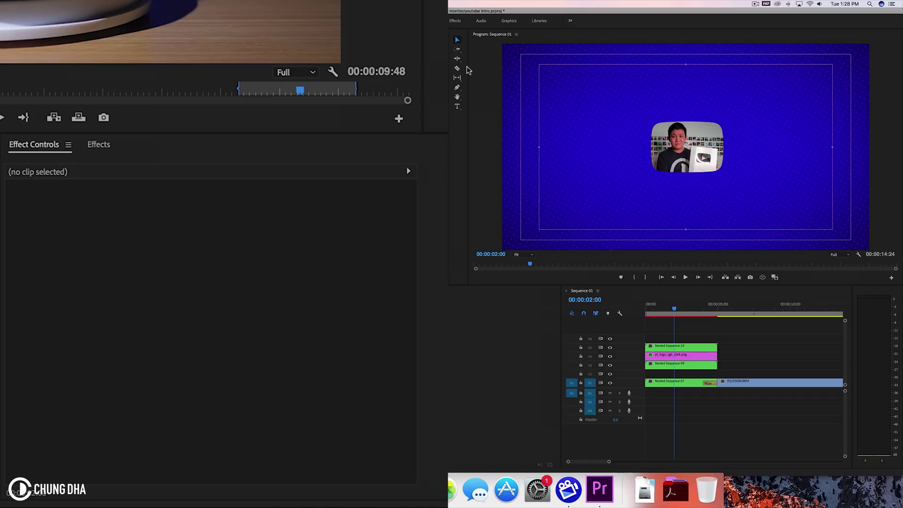
- Add a title reading 'SUBSCRIBE TO CHUNG DHA' below the photo
left_click(457, 107)
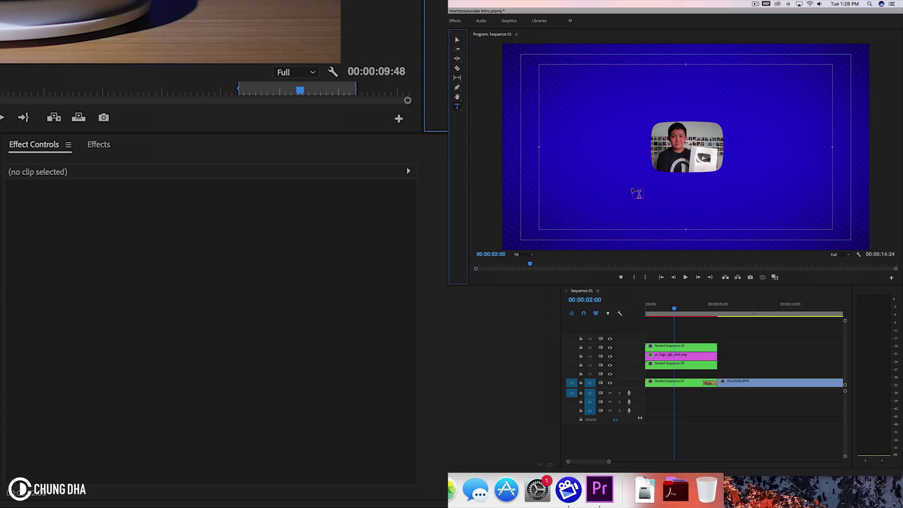
left_click(645, 194)
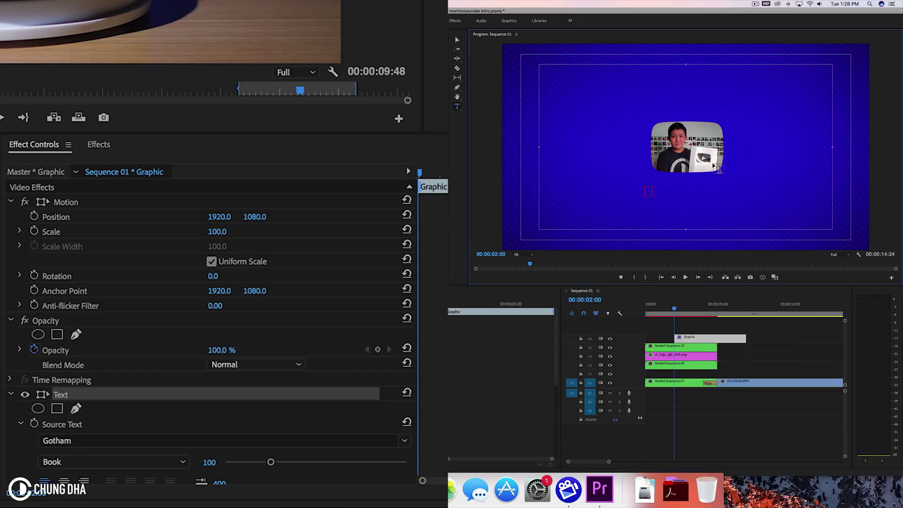
type("SUB")
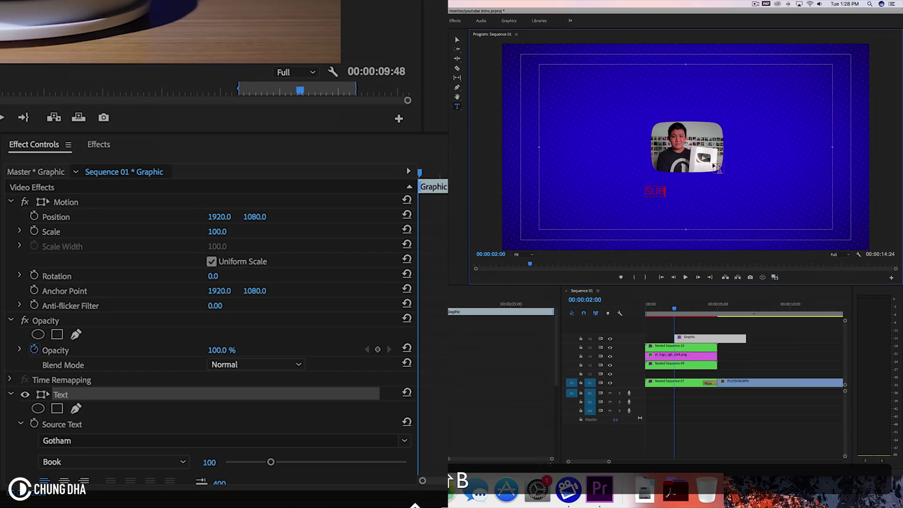
type("SCRU")
key("BackSpace")
type("IBE")
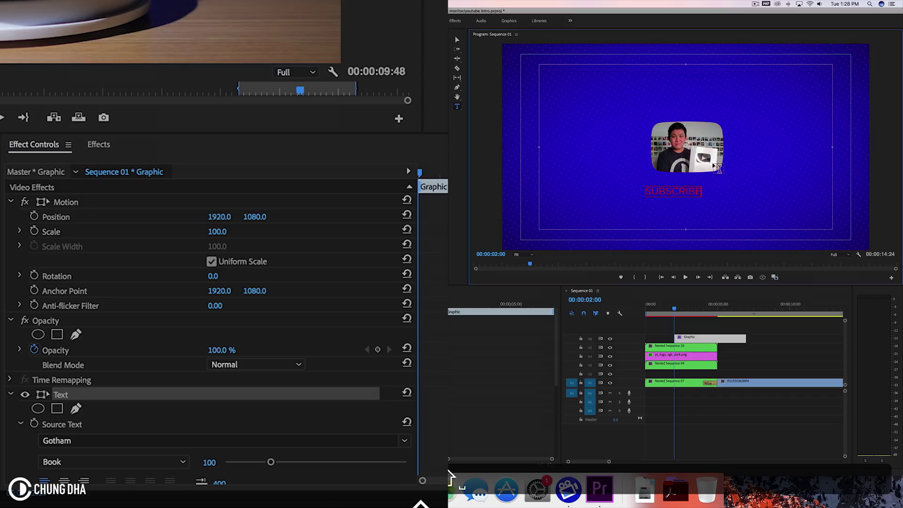
type(" TO CHUNG DHA")
- Make 'TO CHUNG DHA' white and centre the title under the photo
left_click_drag(700, 189, 816, 195)
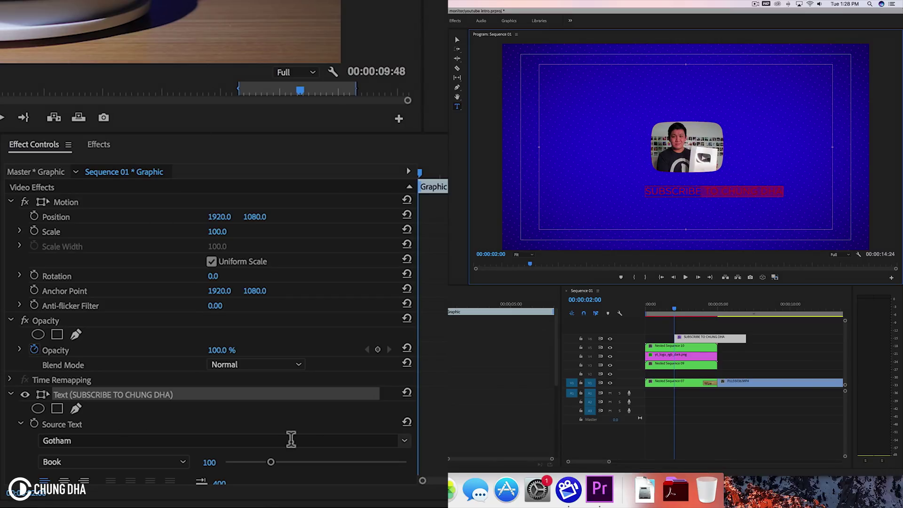
scroll(88, 334, "down", 10)
left_click(72, 300)
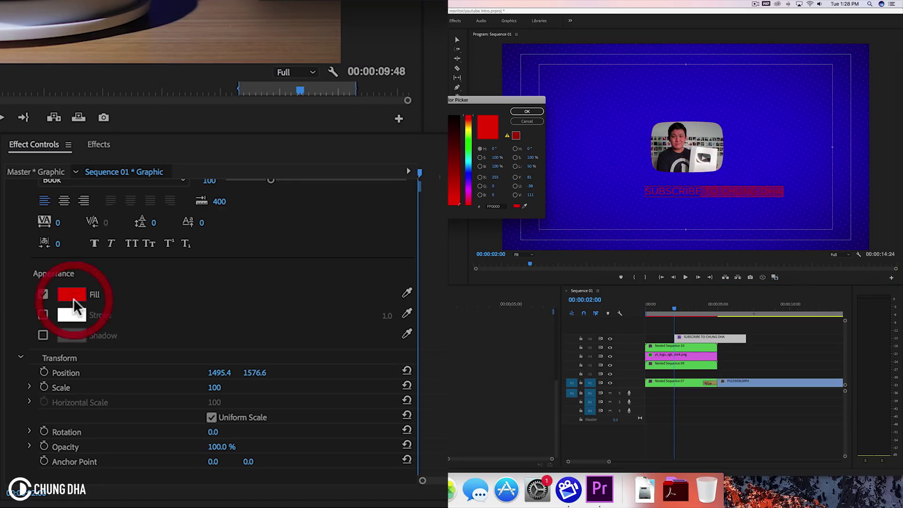
left_click(127, 57)
left_click(534, 111)
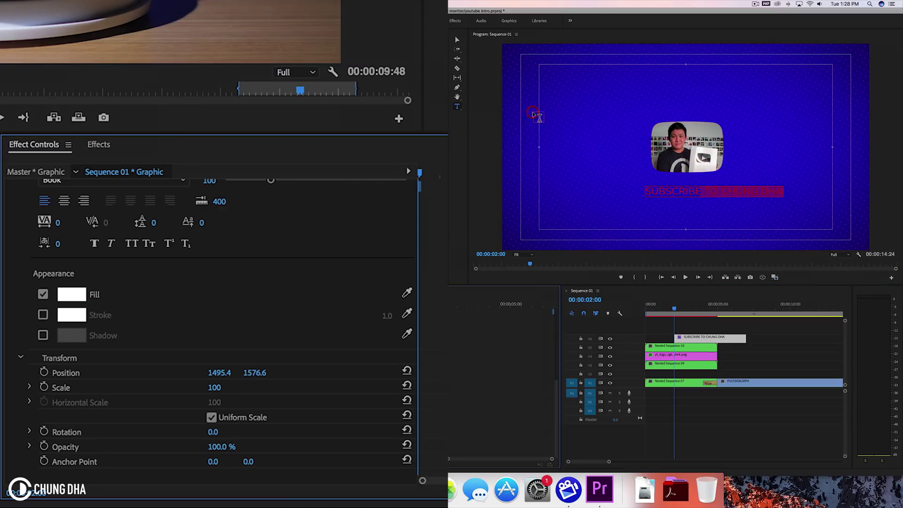
left_click(457, 40)
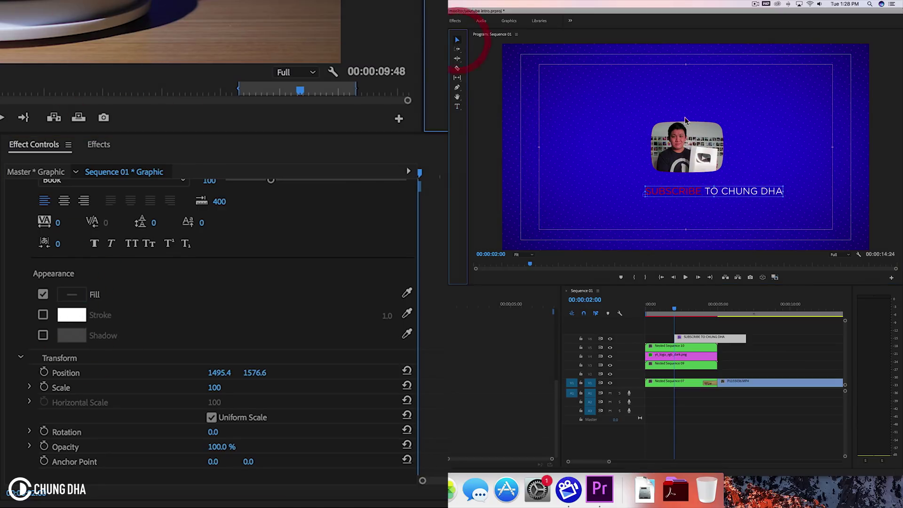
left_click_drag(729, 194, 699, 190)
- Set the title font style to Medium and make the title clip start at 0
scroll(314, 314, "up", 1)
scroll(314, 314, "up", 9)
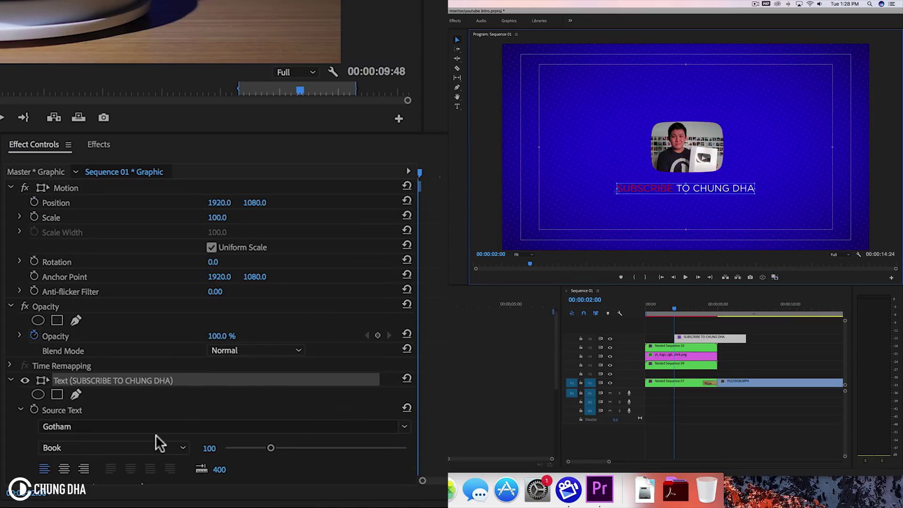
left_click(148, 442)
left_click(117, 371)
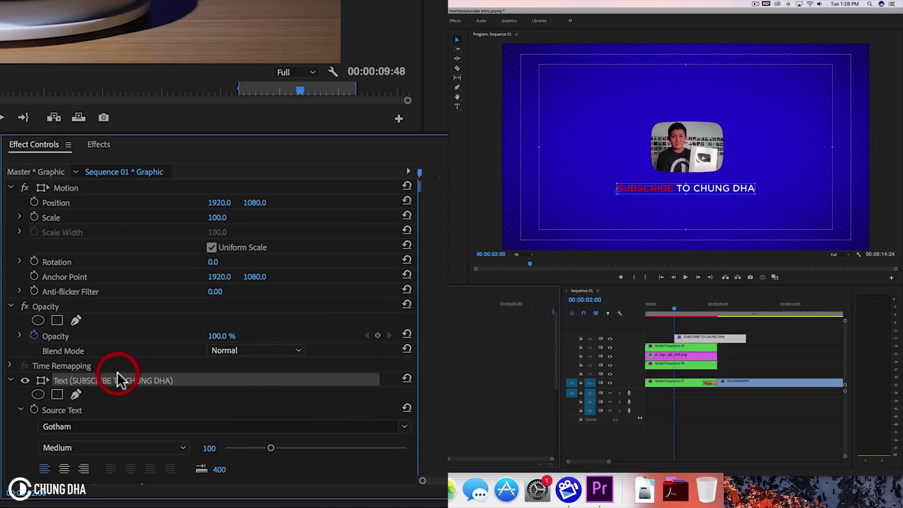
left_click(700, 199)
left_click(151, 348)
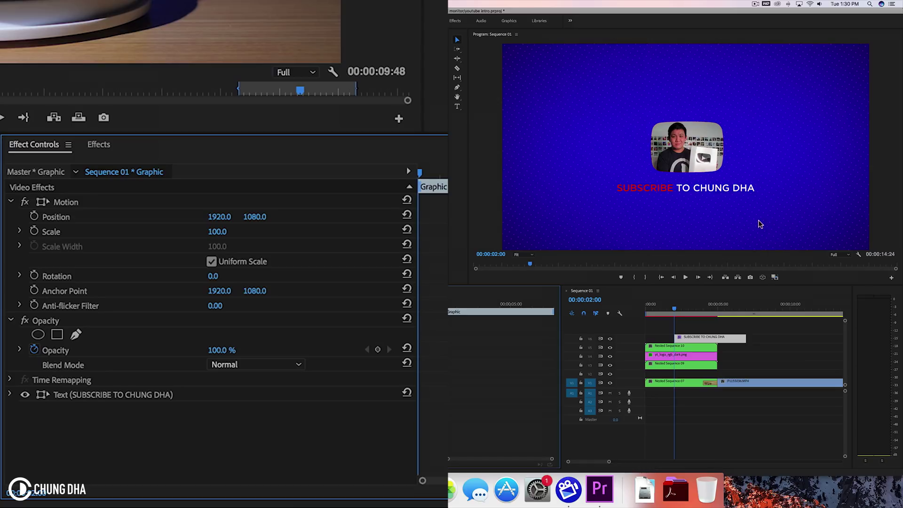
left_click_drag(689, 335, 660, 335)
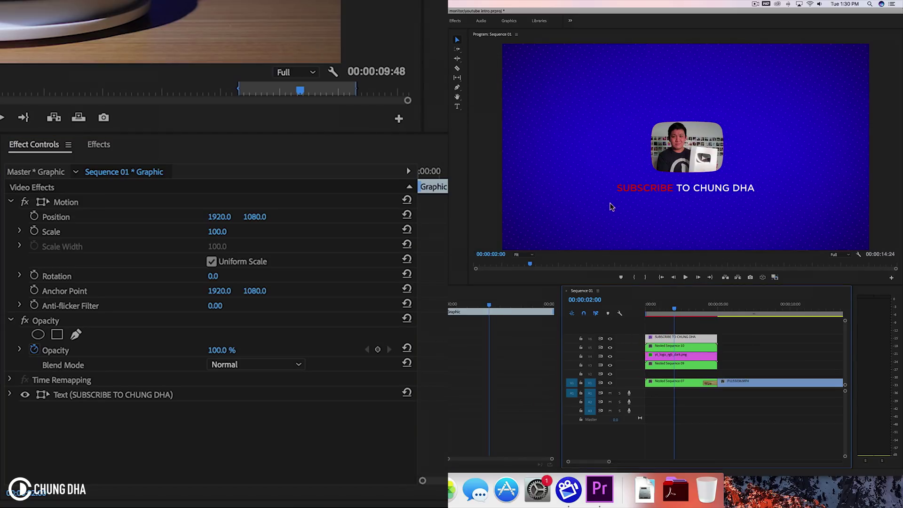
left_click_drag(603, 208, 151, 142)
- Add Wipe transitions to the starts of the title, Nested Sequence 10, logo and Nested Sequence 09 clips
left_click(99, 145)
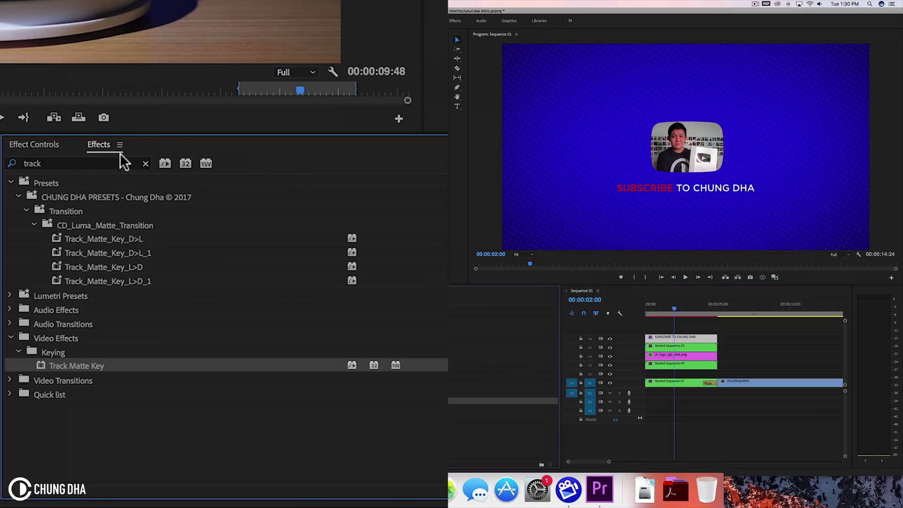
left_click(143, 162)
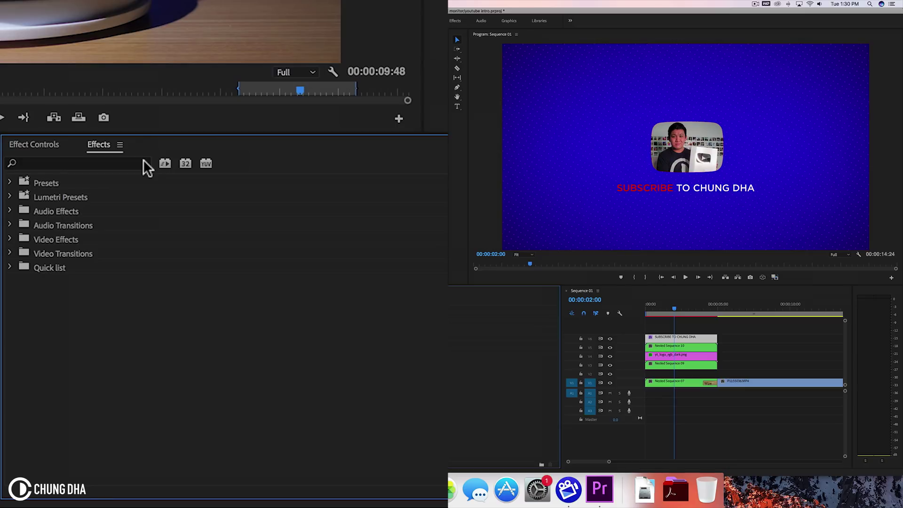
left_click(10, 253)
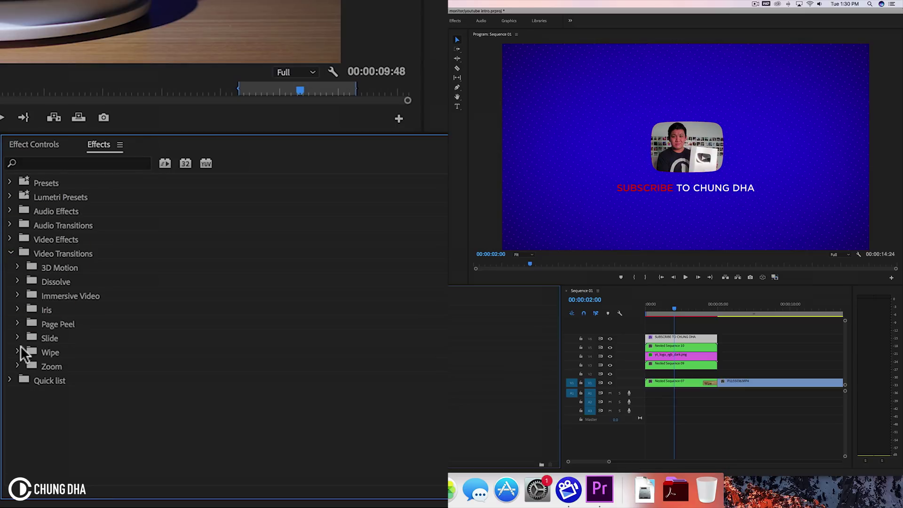
left_click(17, 351)
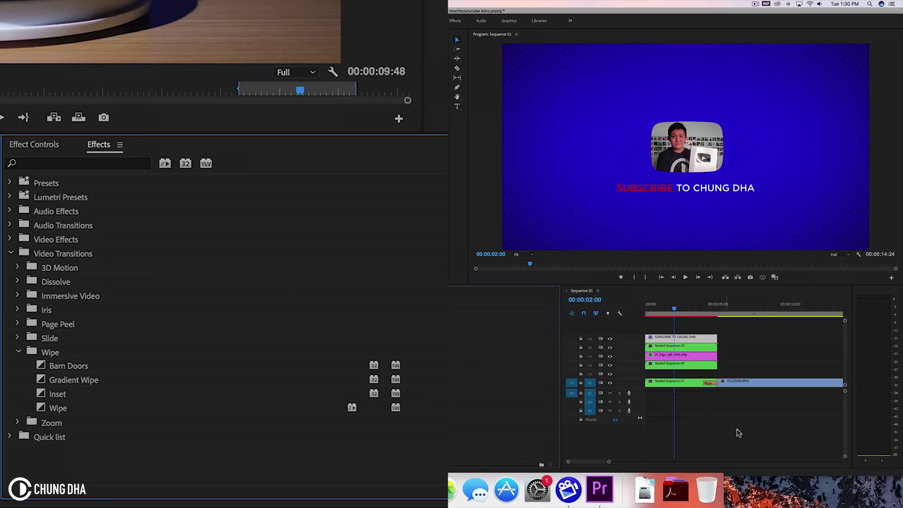
left_click_drag(608, 463, 597, 461)
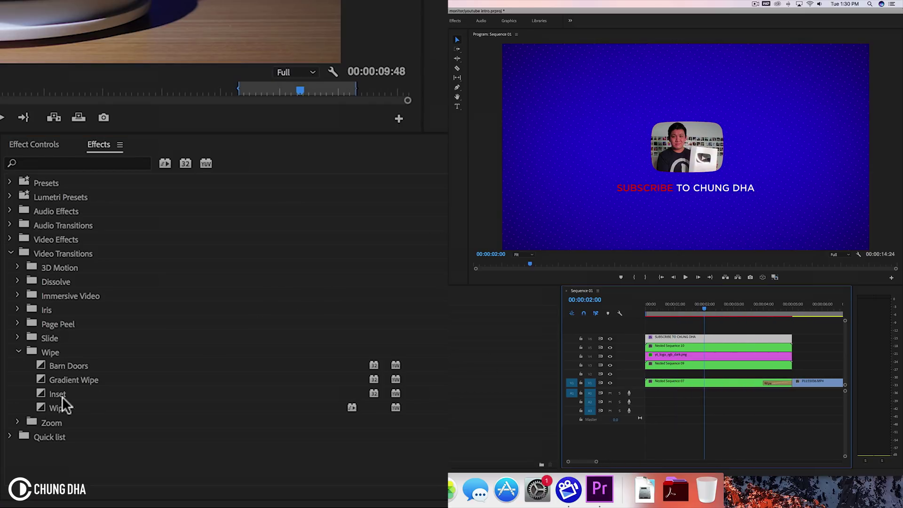
left_click_drag(62, 400, 647, 338)
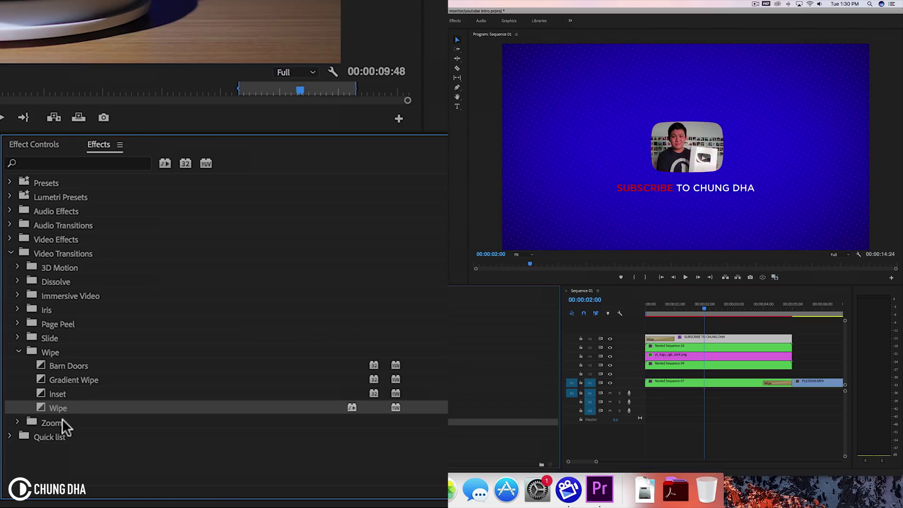
left_click_drag(61, 408, 648, 348)
left_click_drag(557, 348, 648, 357)
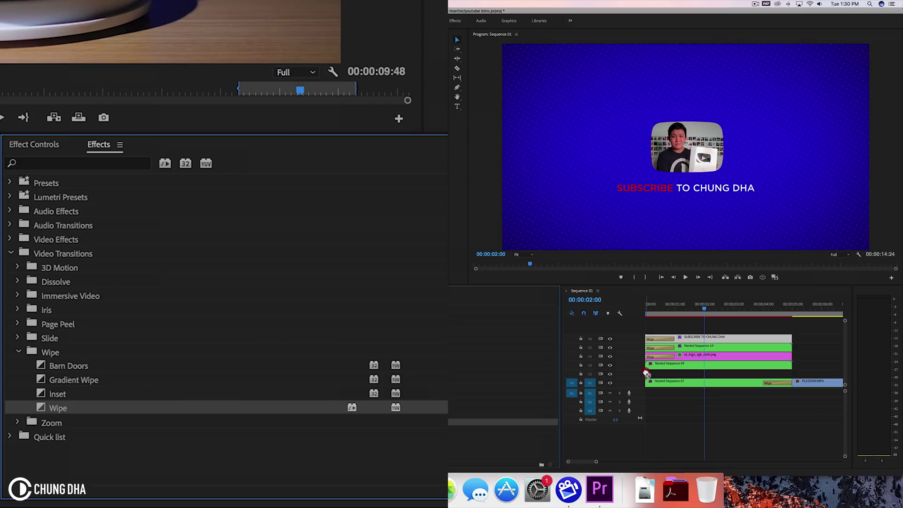
left_click_drag(647, 371, 648, 366)
- Add Wipe transitions to the ends of the title and Nested Sequence 10 clips
left_click_drag(700, 306, 749, 305)
left_click(48, 404)
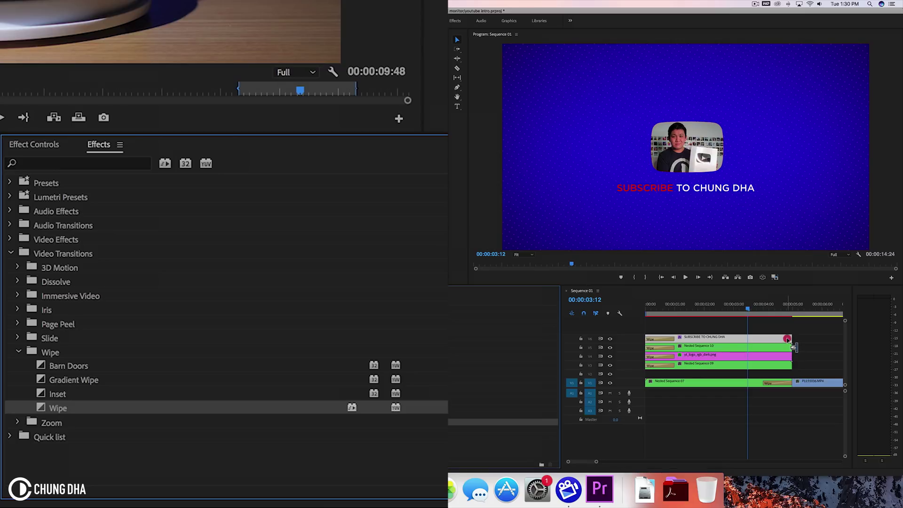
left_click_drag(790, 339, 789, 338)
left_click_drag(67, 411, 512, 377)
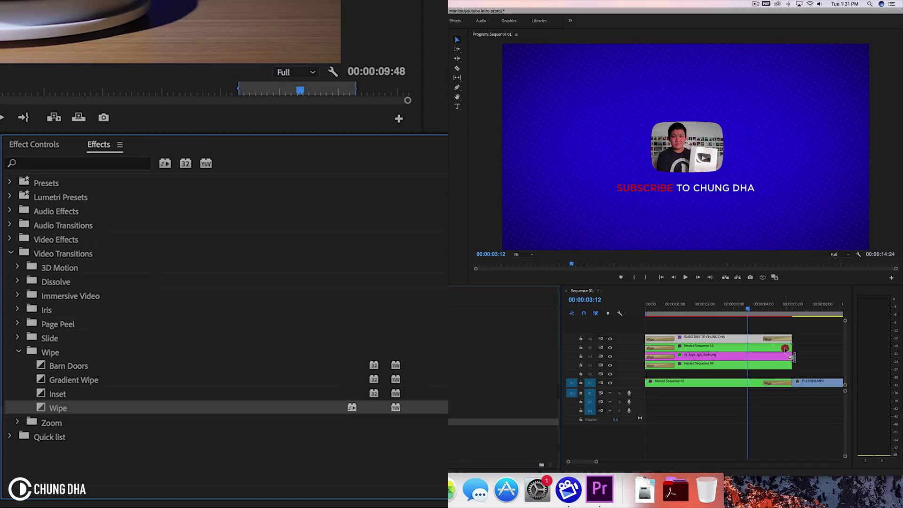
left_click_drag(789, 348, 790, 354)
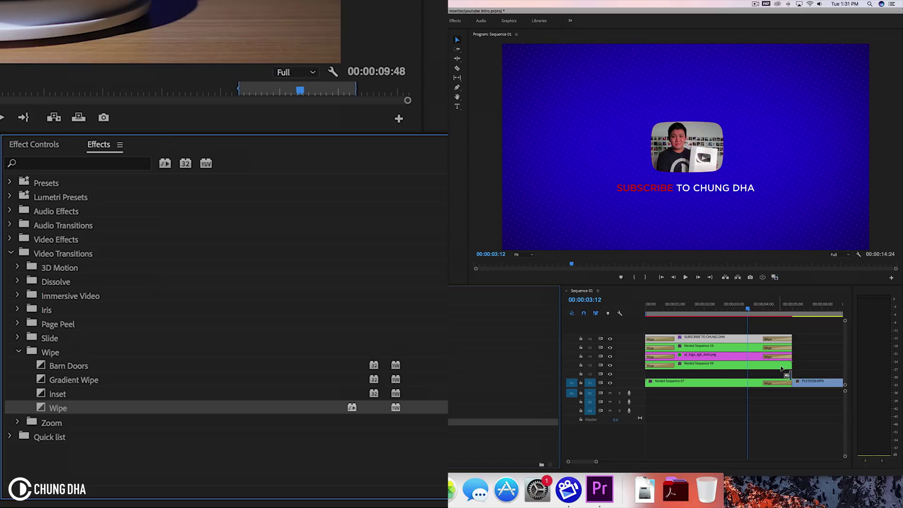
- End Nested Sequence 09 with a Wipe and shorten the title's opening wipe
left_click_drag(787, 363, 789, 365)
mouse_move(718, 306)
left_mouse_down()
mouse_move(646, 308)
mouse_move(716, 306)
mouse_move(706, 307)
left_mouse_up()
left_click_drag(674, 337, 703, 366)
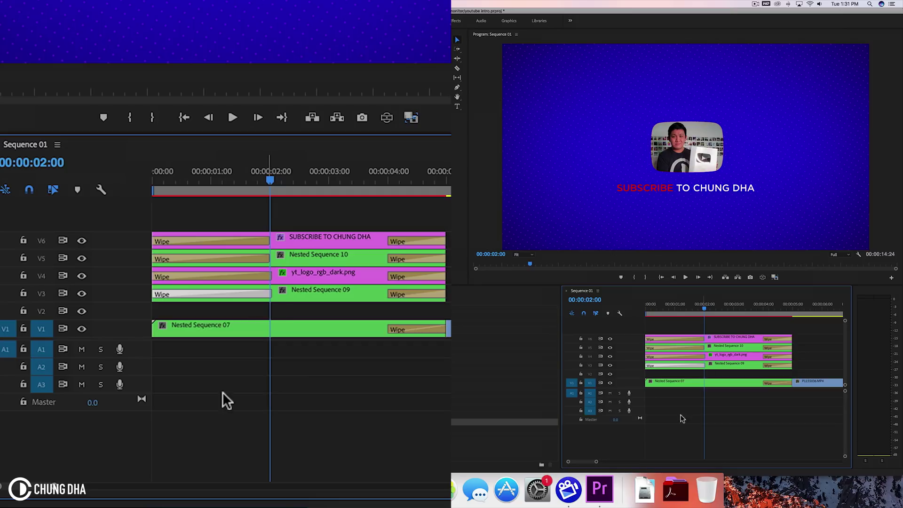
- Trim the lower opening wipes to the playhead so their lengths are staggered
left_click_drag(596, 461, 578, 462)
left_click_drag(750, 356, 745, 364)
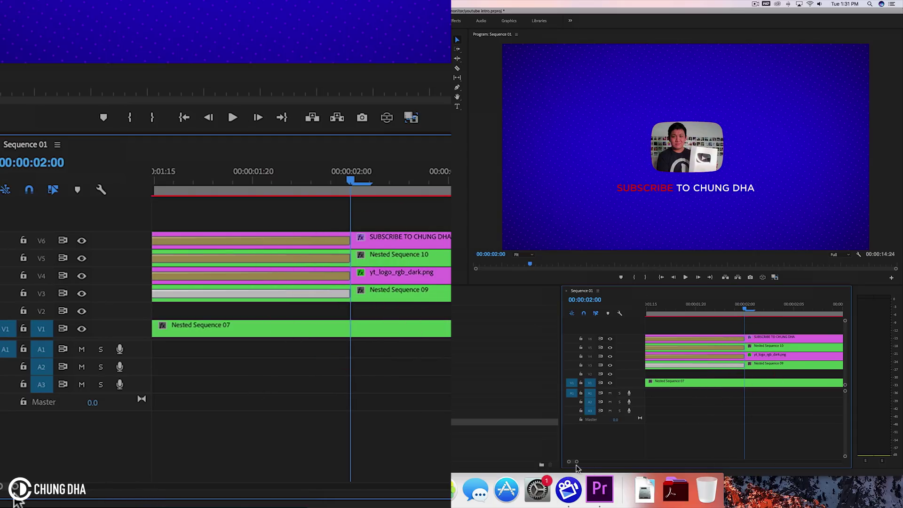
left_click_drag(576, 462, 601, 461)
left_click_drag(689, 311, 664, 338)
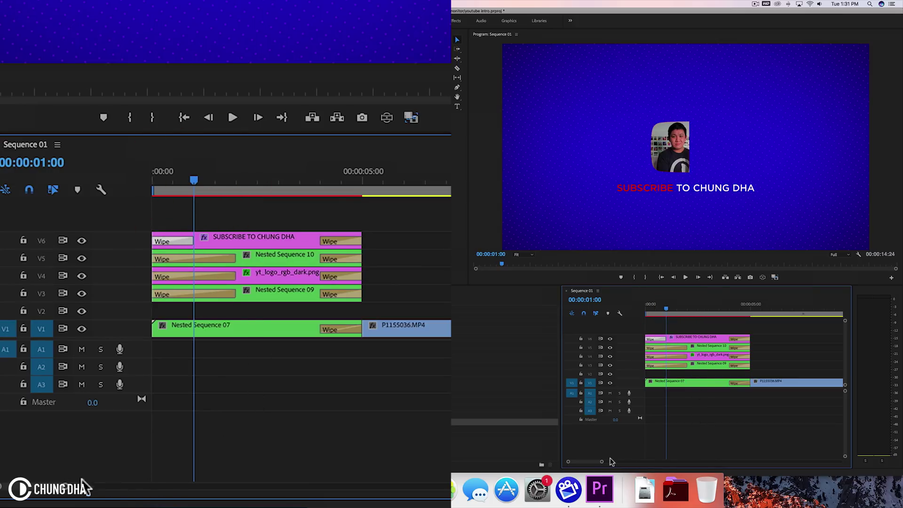
left_click_drag(668, 301, 628, 310)
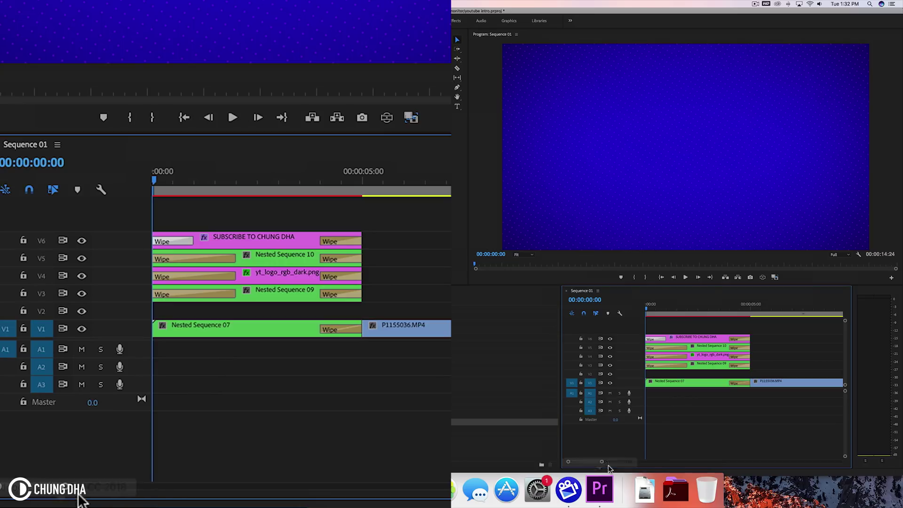
- Delay the logo's opening wipe by five frames
left_click_drag(603, 464, 587, 463)
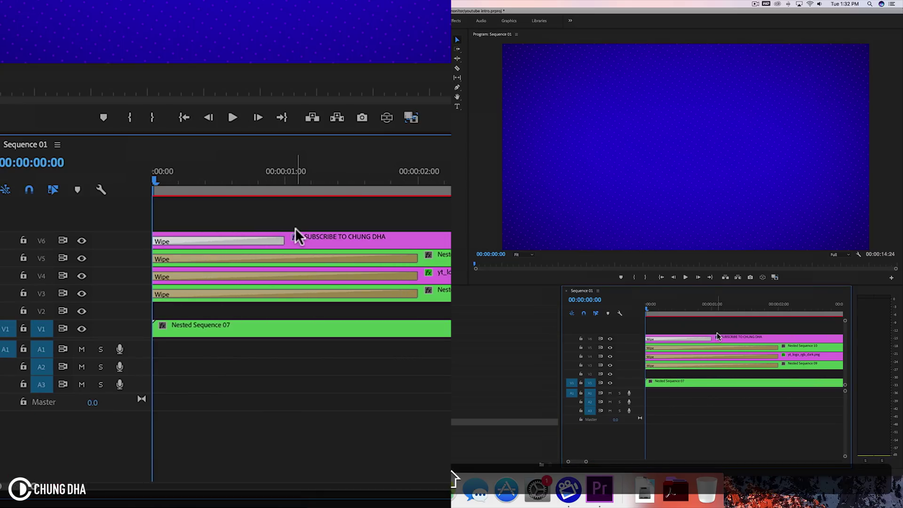
key("shift+Right")
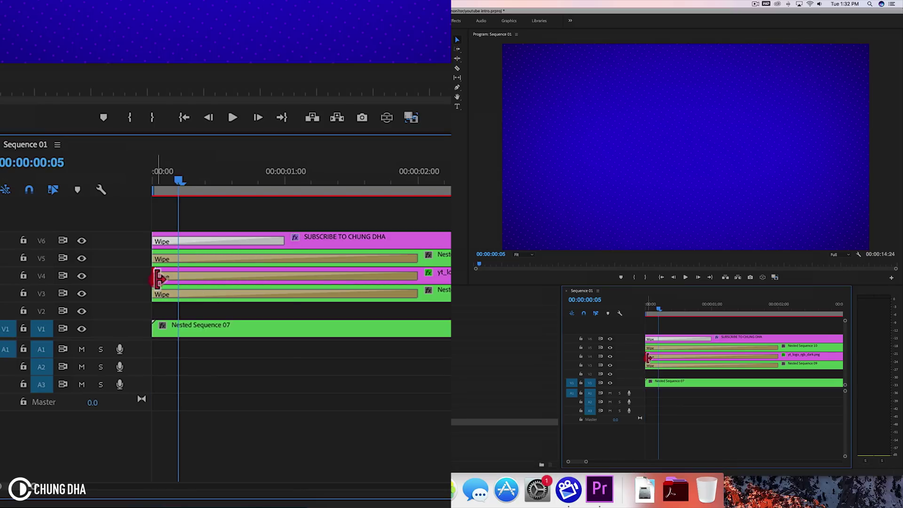
left_click_drag(154, 277, 179, 273)
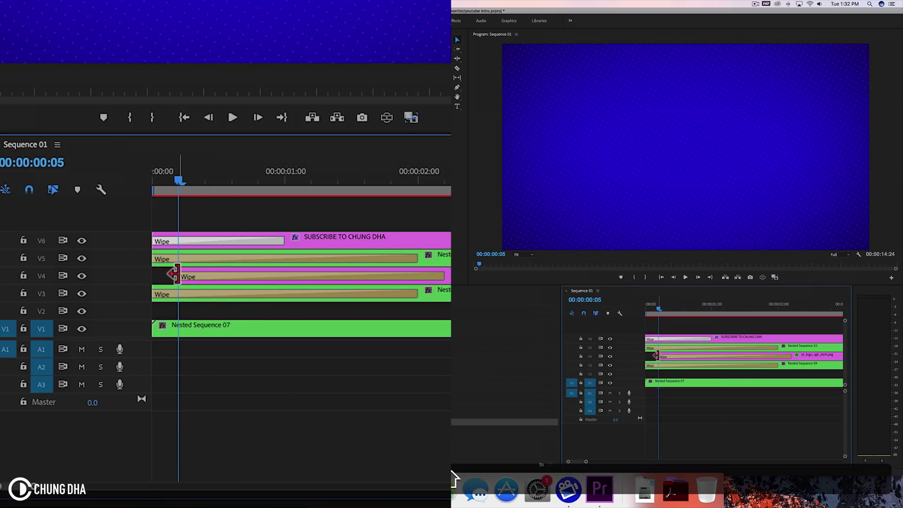
key("space")
- Start Nested Sequence 10 and the title clip at 00:00:00:10, then replay the intro from the start
left_click_drag(157, 259, 210, 258)
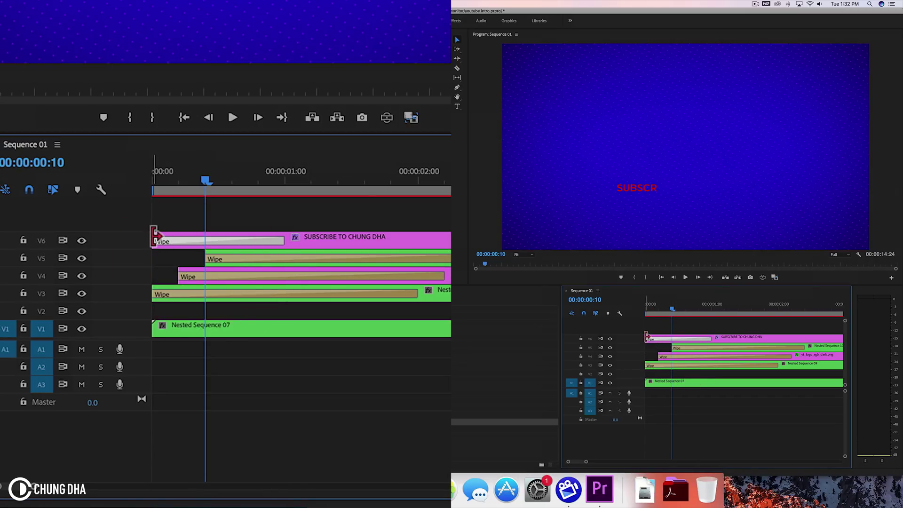
left_click_drag(155, 239, 211, 237)
left_click_drag(675, 337, 674, 337)
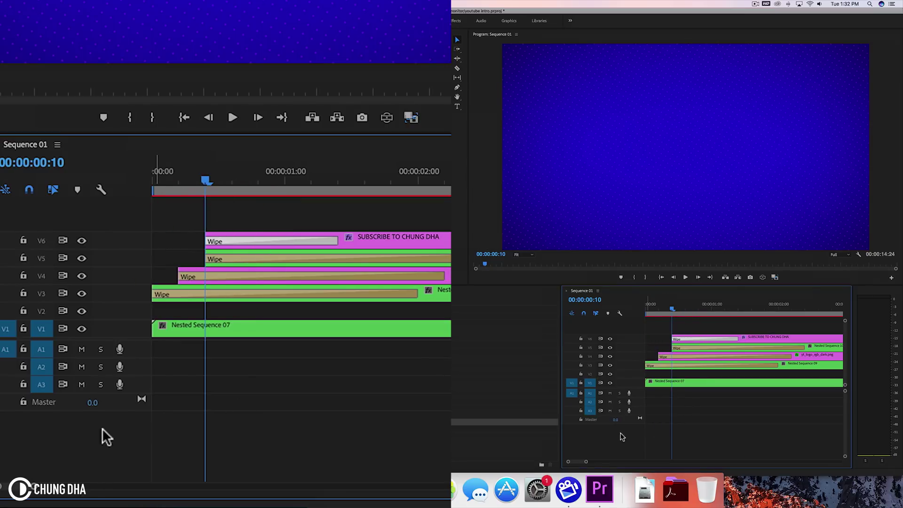
left_click_drag(585, 462, 601, 462)
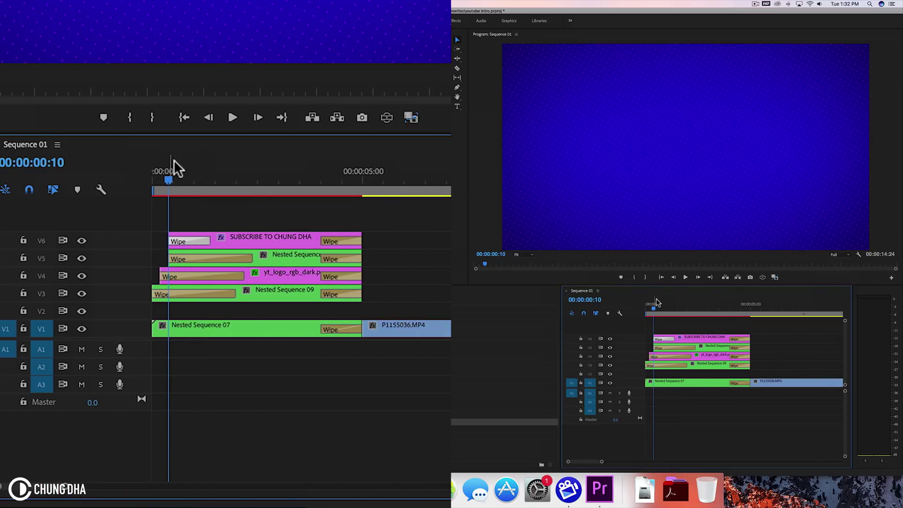
left_click_drag(657, 304, 624, 306)
key("space")
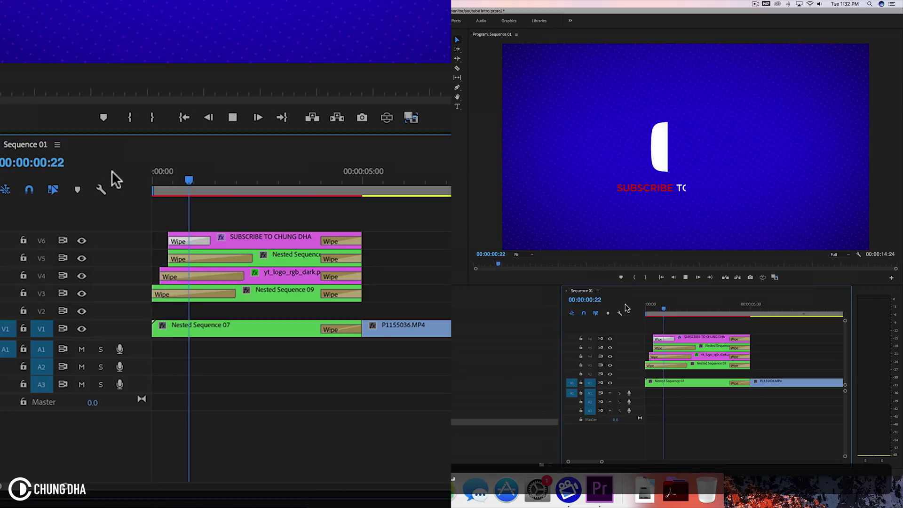
left_click_drag(669, 306, 635, 308)
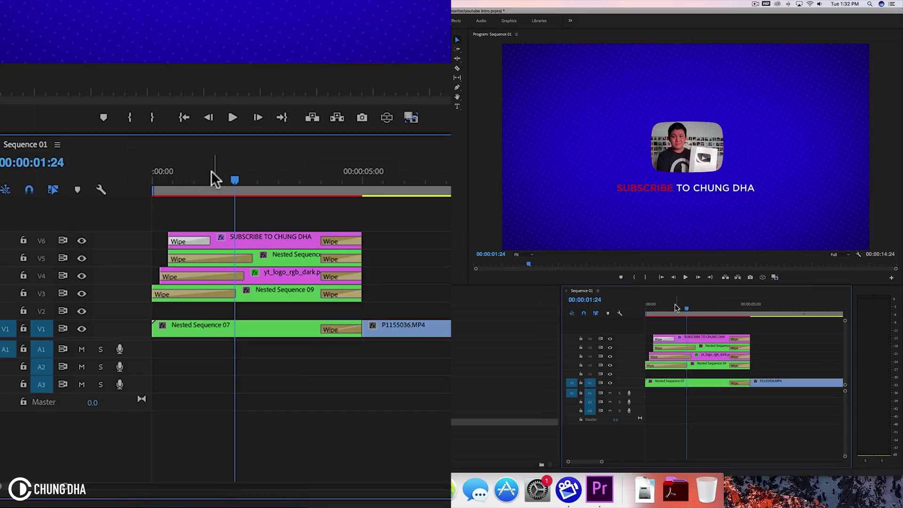
mouse_move(673, 305)
left_mouse_down()
mouse_move(653, 305)
mouse_move(673, 305)
left_mouse_up()
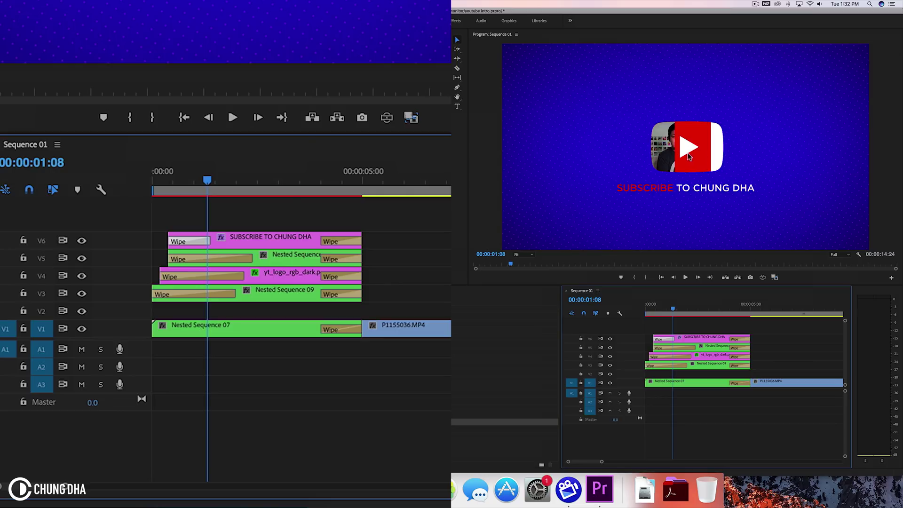
mouse_move(602, 463)
left_mouse_down()
mouse_move(593, 463)
mouse_move(602, 464)
left_mouse_up()
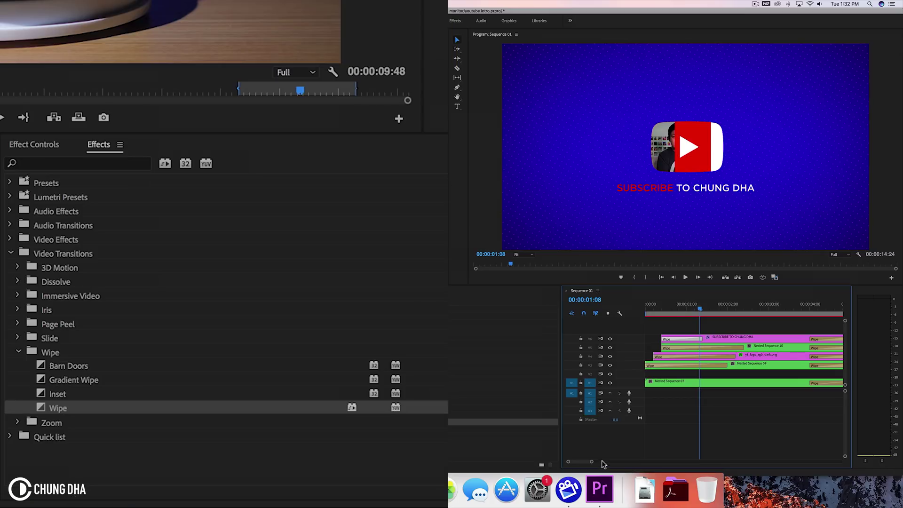
mouse_move(679, 308)
left_mouse_down()
mouse_move(651, 310)
mouse_move(681, 310)
left_mouse_up()
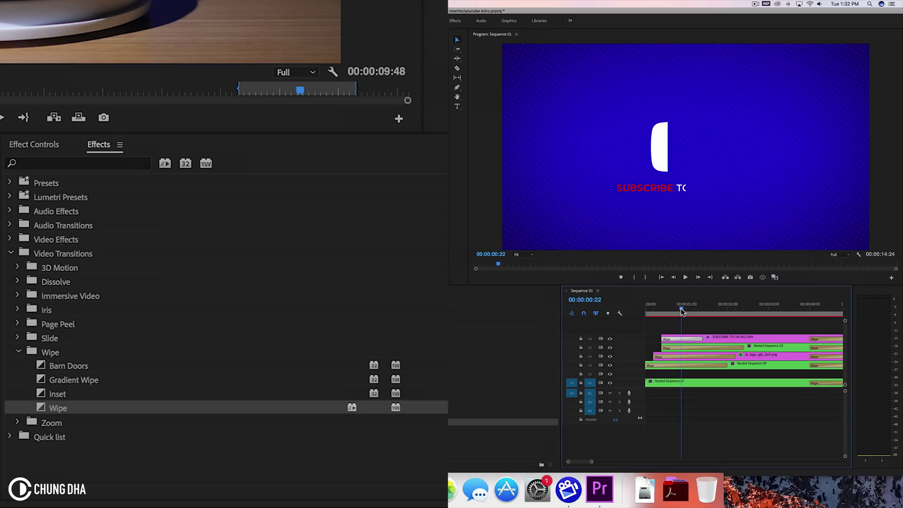
- Set the opening Wipe on Nested Sequence 10, the logo and Nested Sequence 09 to sweep from the top-left
left_click(670, 348)
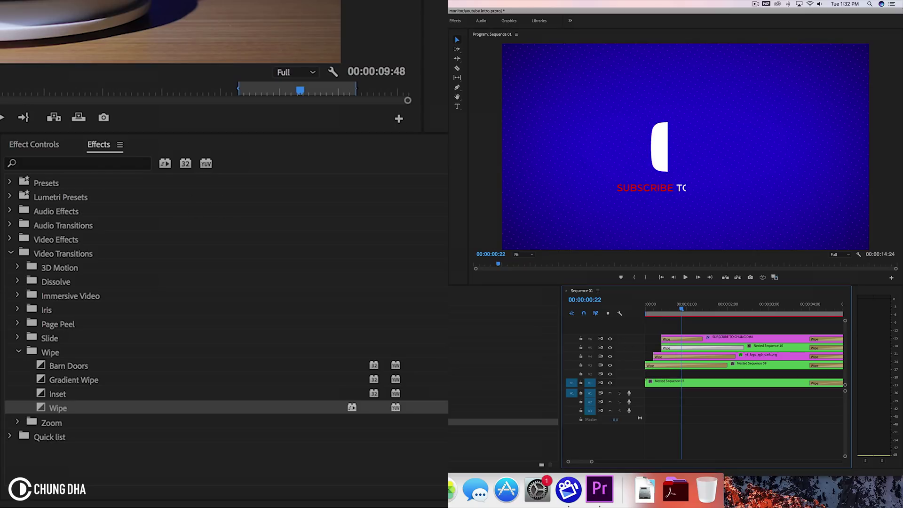
left_click(27, 145)
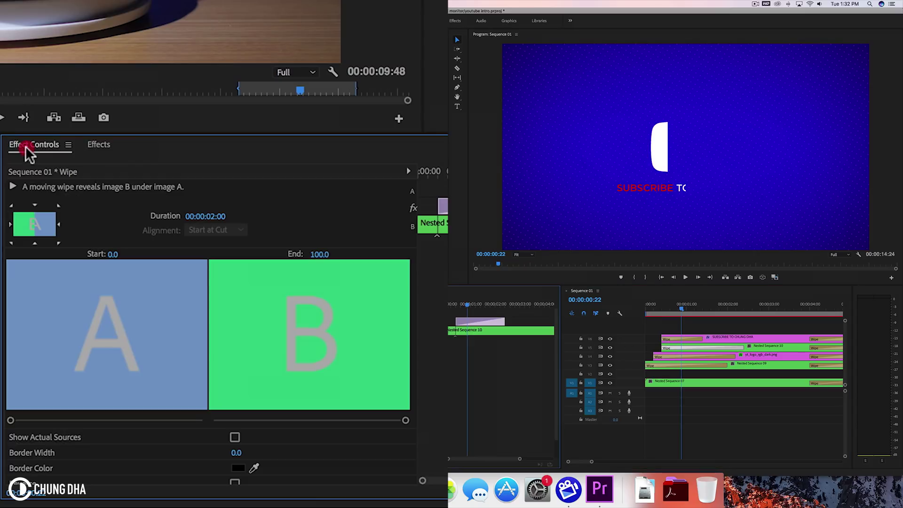
left_click(11, 206)
left_click(672, 360)
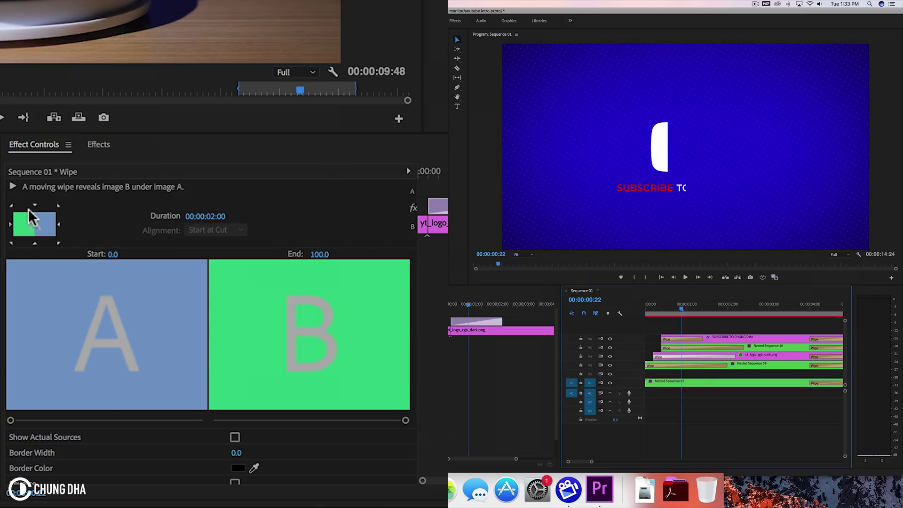
left_click(11, 206)
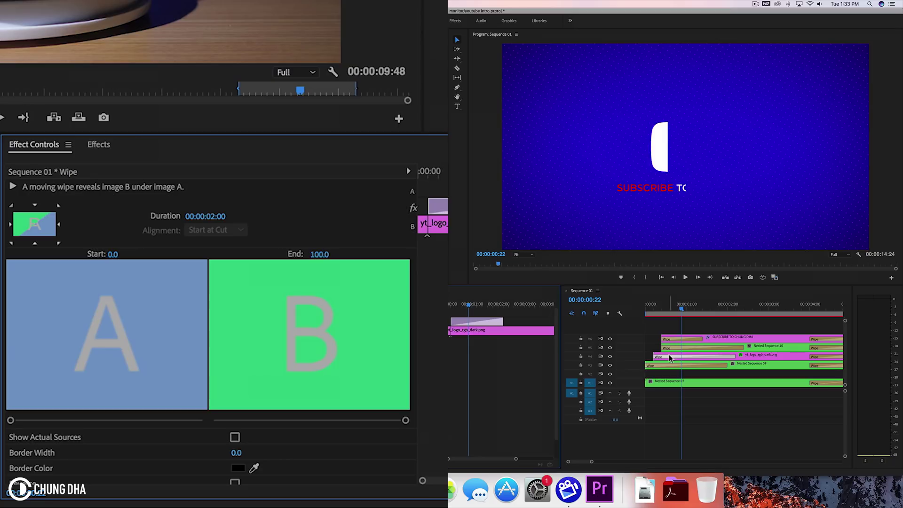
left_click(668, 366)
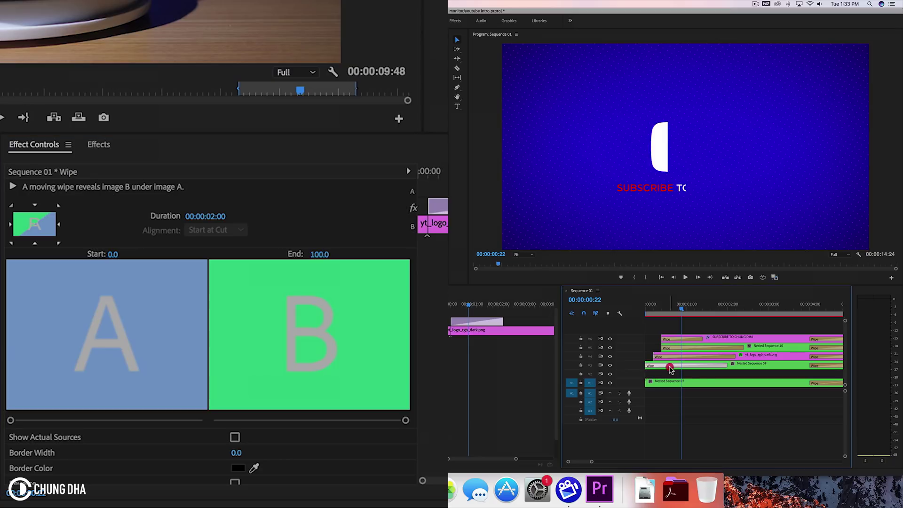
left_click(9, 206)
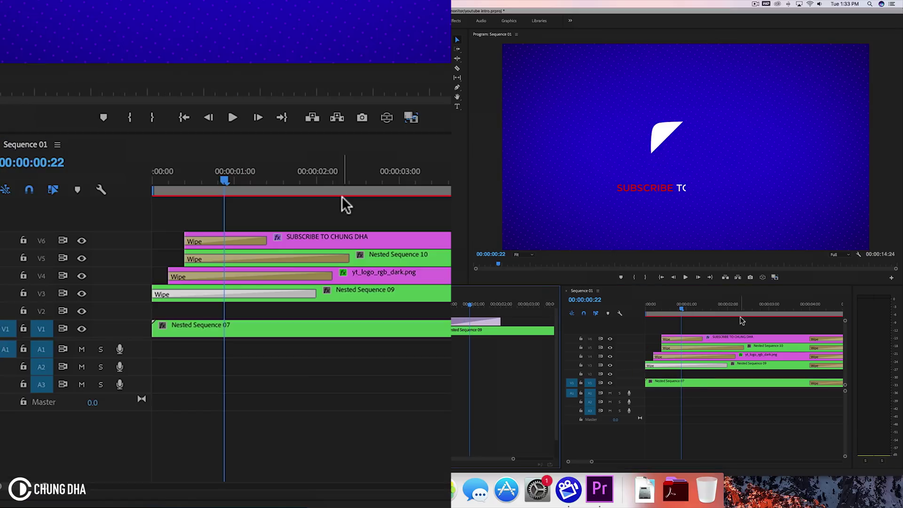
- Play the intro from the start to preview the diagonal opening wipes
left_click_drag(674, 304, 646, 305)
left_click(600, 313)
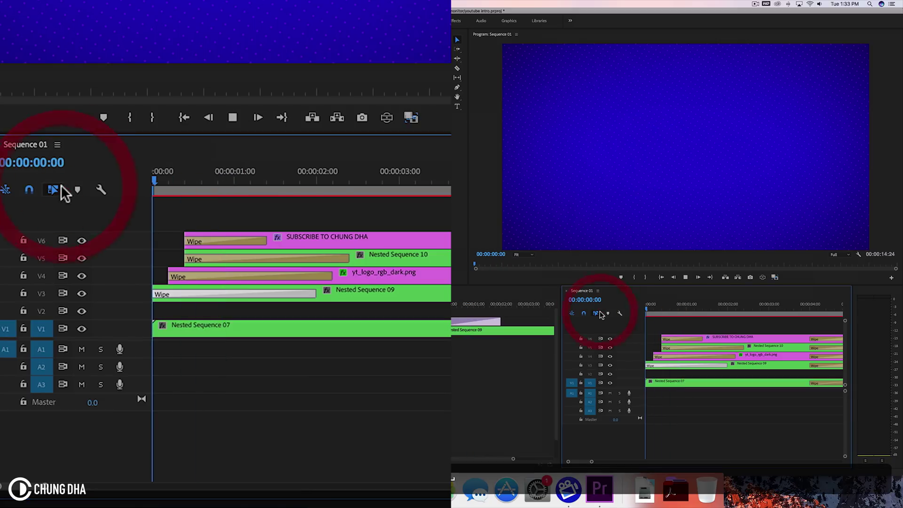
key("space")
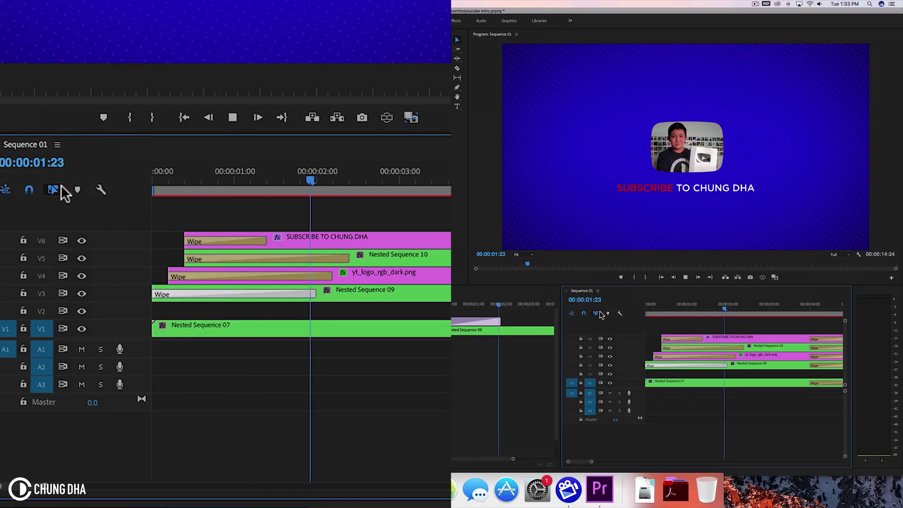
left_click_drag(693, 304, 770, 304)
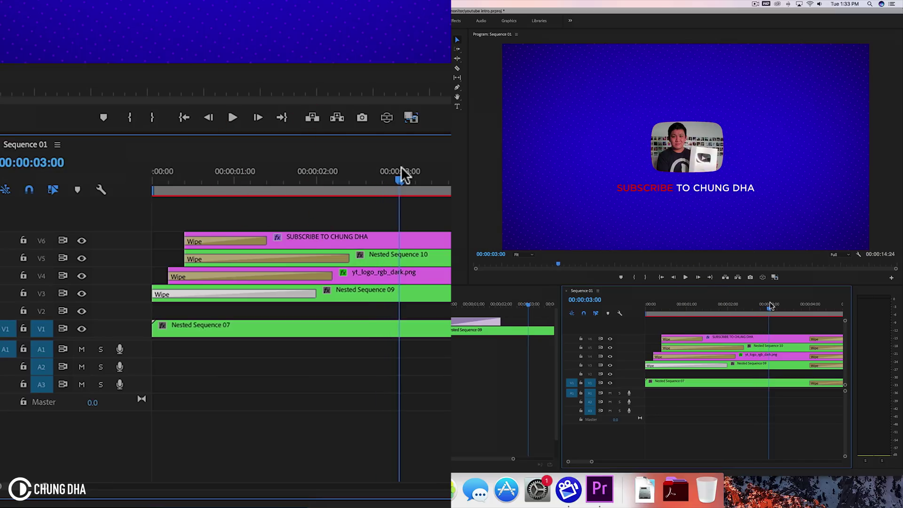
scroll(774, 319, "right", 3)
scroll(775, 318, "right", 1)
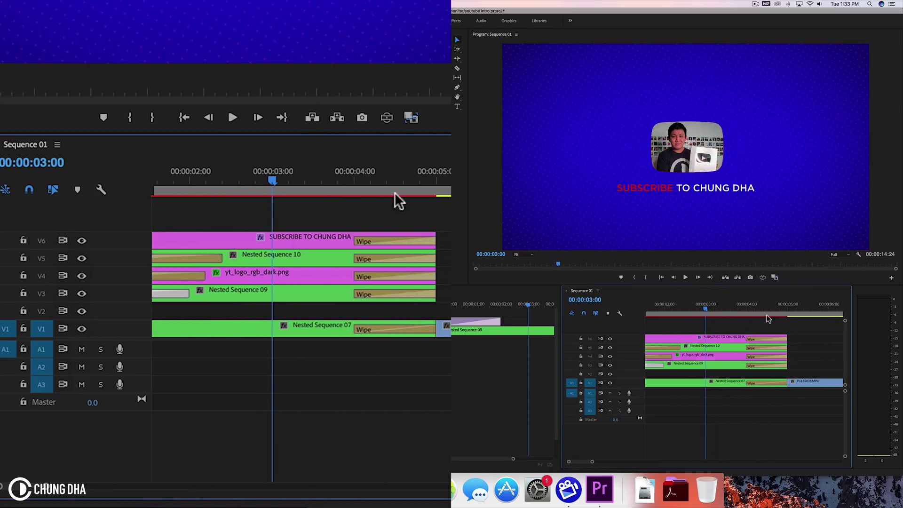
- Flip the direction of the SUBSCRIBE title's closing wipe and preview it around four seconds
left_click_drag(751, 309, 760, 308)
left_click(761, 339)
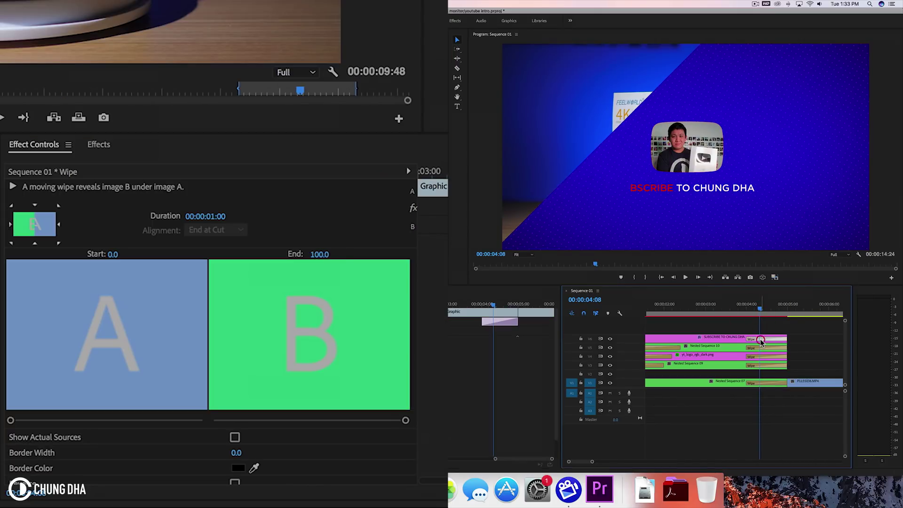
left_click(57, 223)
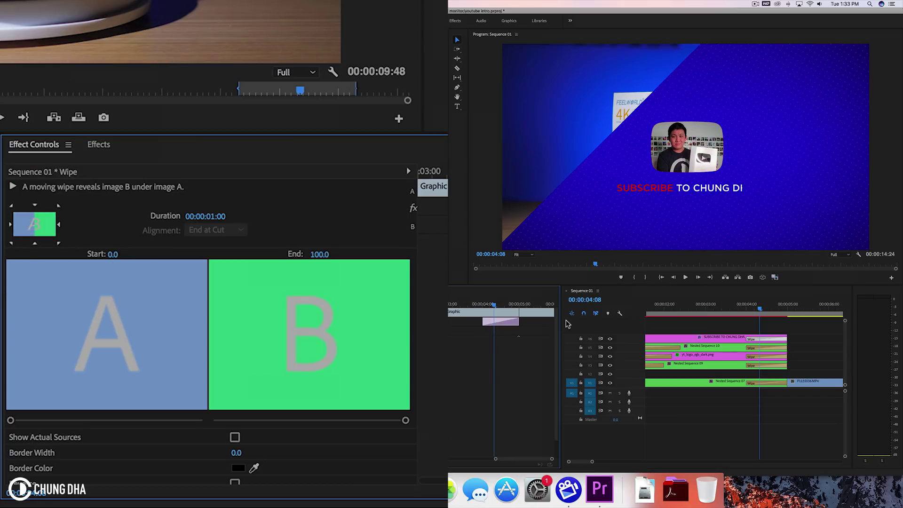
left_click_drag(742, 306, 766, 307)
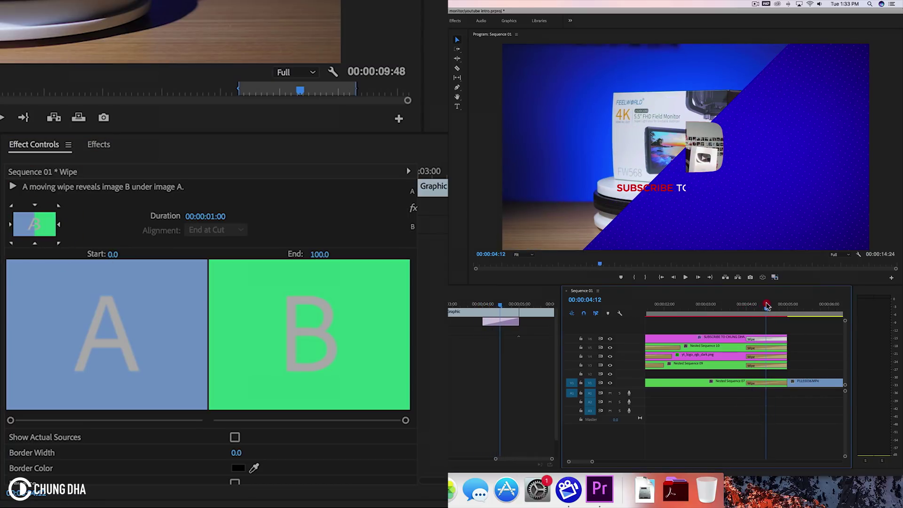
- Make the closing wipes on Nested Sequence 10, the logo and Nested Sequence 09 sweep from the top-left
left_click(762, 349)
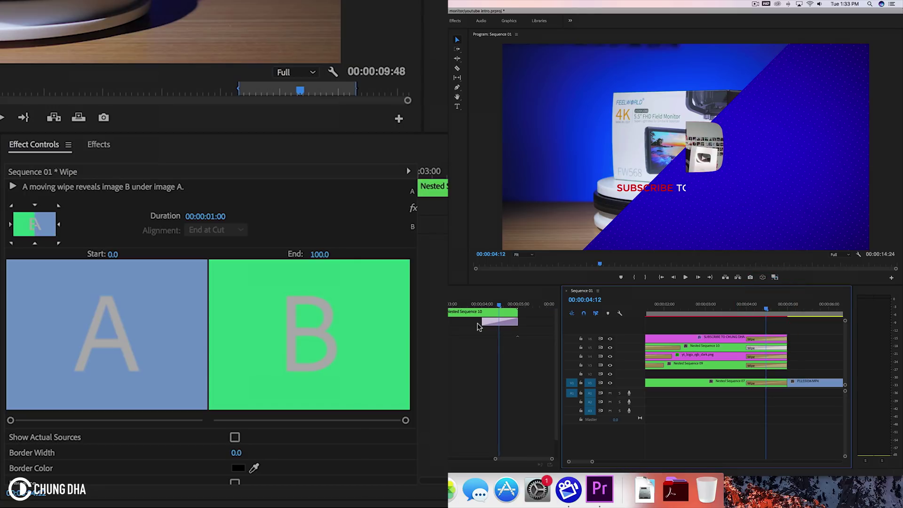
left_click(11, 206)
left_click(750, 355)
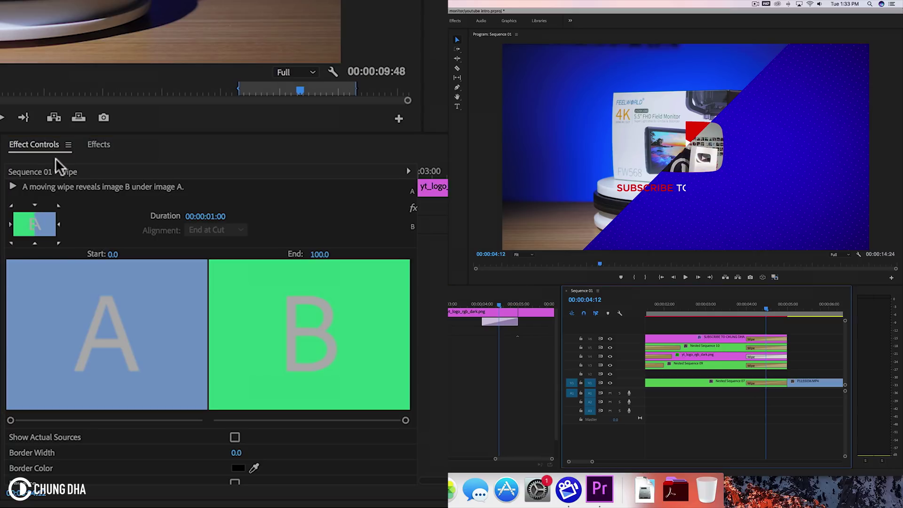
left_click(12, 206)
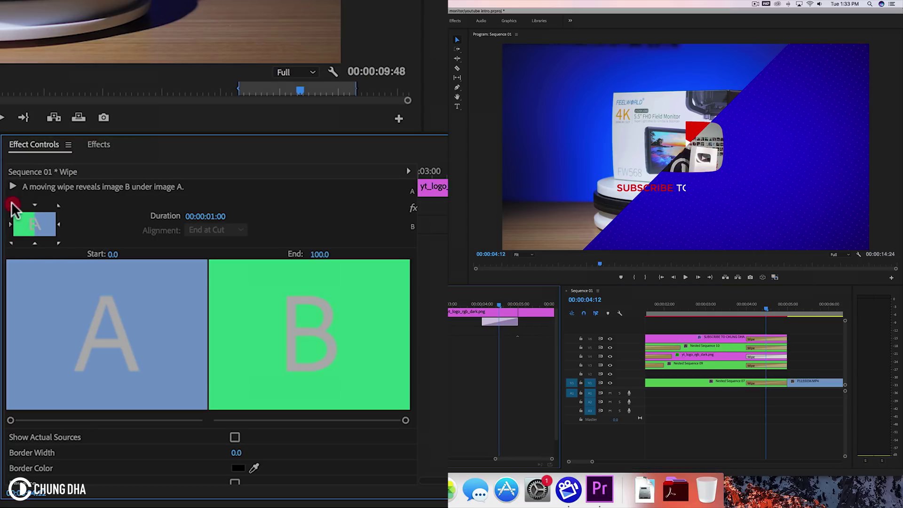
left_click(755, 365)
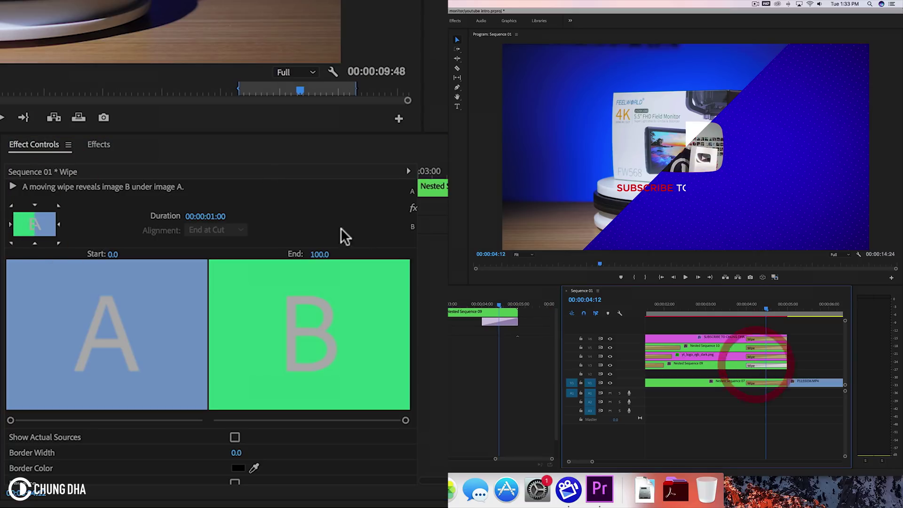
left_click(14, 207)
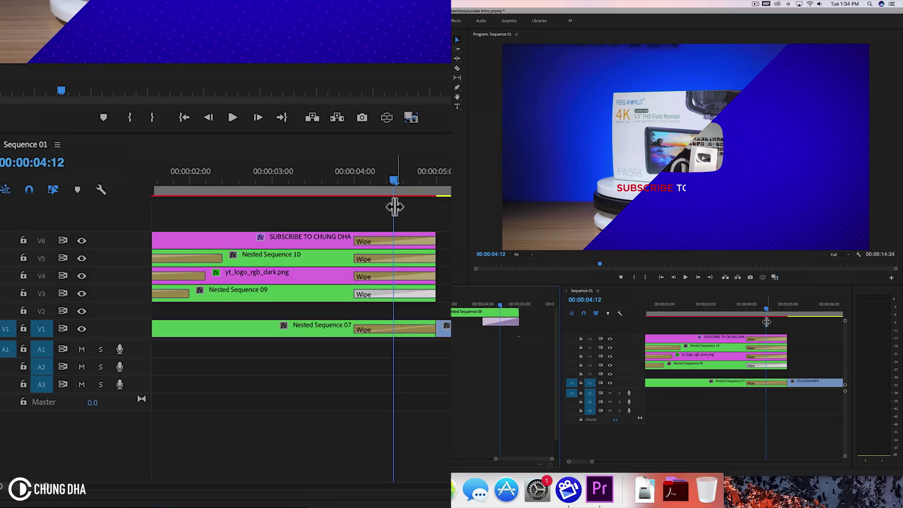
- Trim Nested Sequence 09 to end at 4:20, the logo at 4:15, and the SUBSCRIBE title at 4:10
left_click_drag(762, 309, 782, 309)
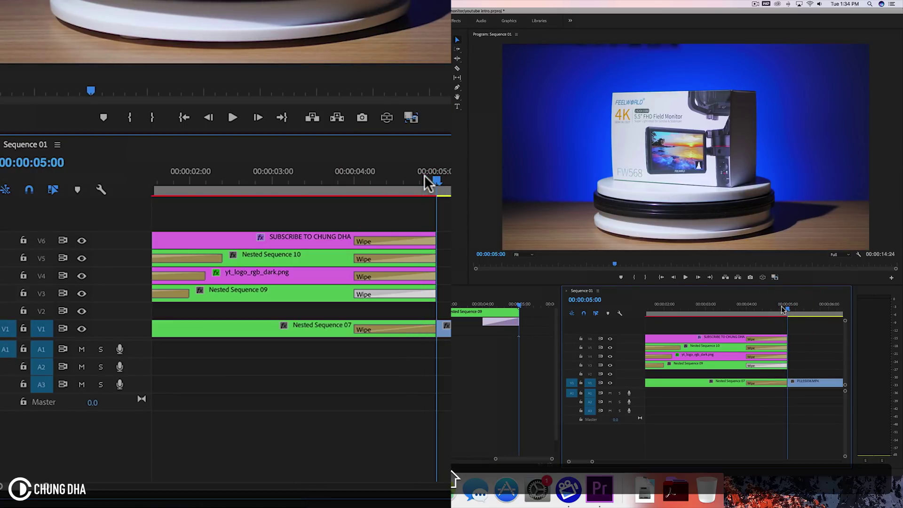
left_click(781, 307)
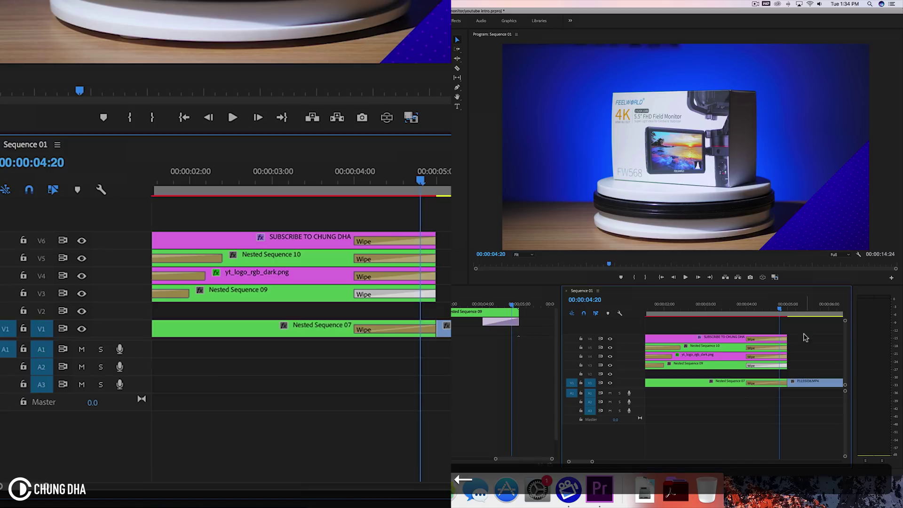
left_click_drag(789, 368, 781, 367)
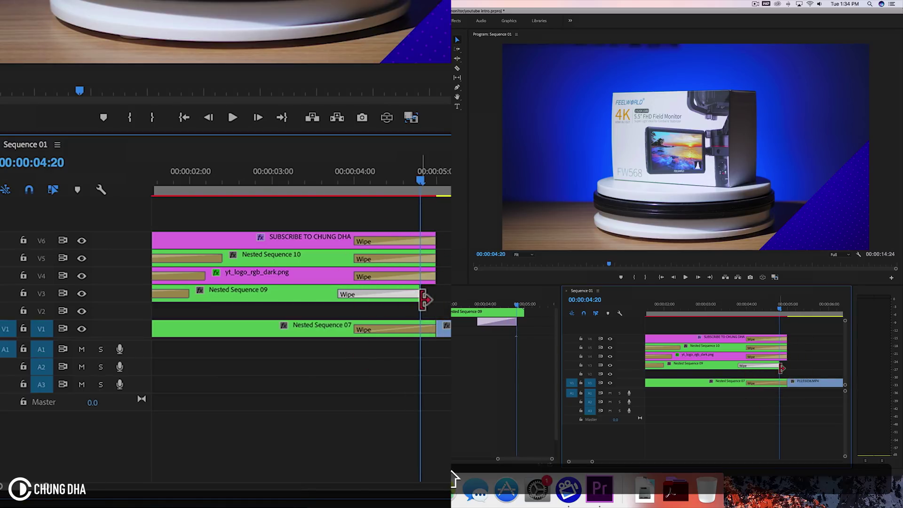
key("shift+Left")
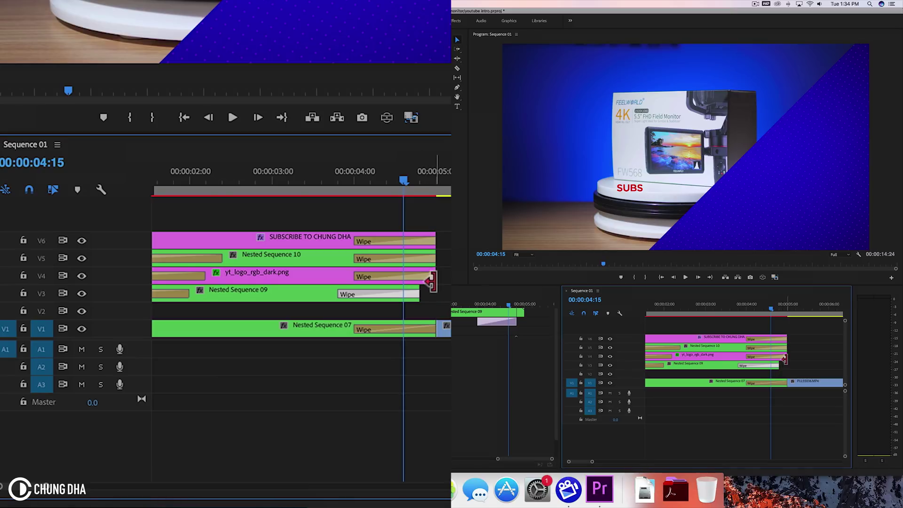
left_click_drag(784, 358, 759, 349)
key("shift+Left")
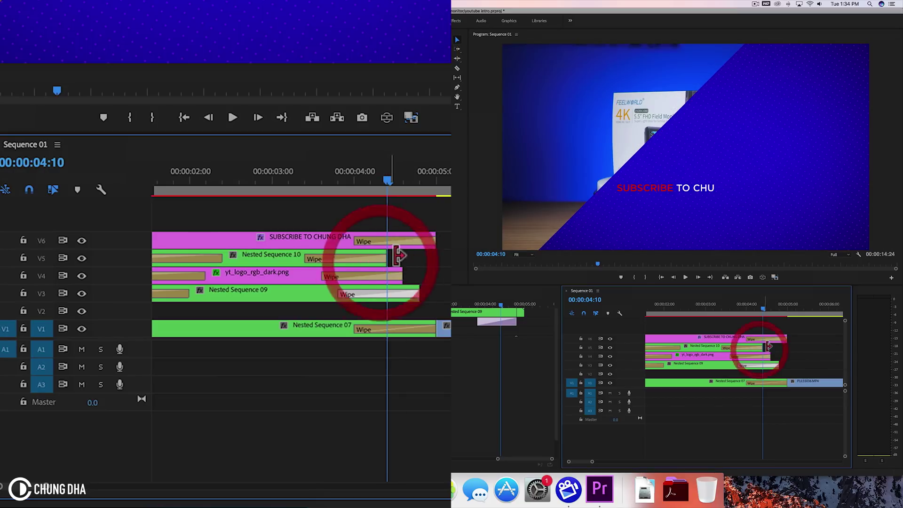
left_click_drag(785, 338, 762, 337)
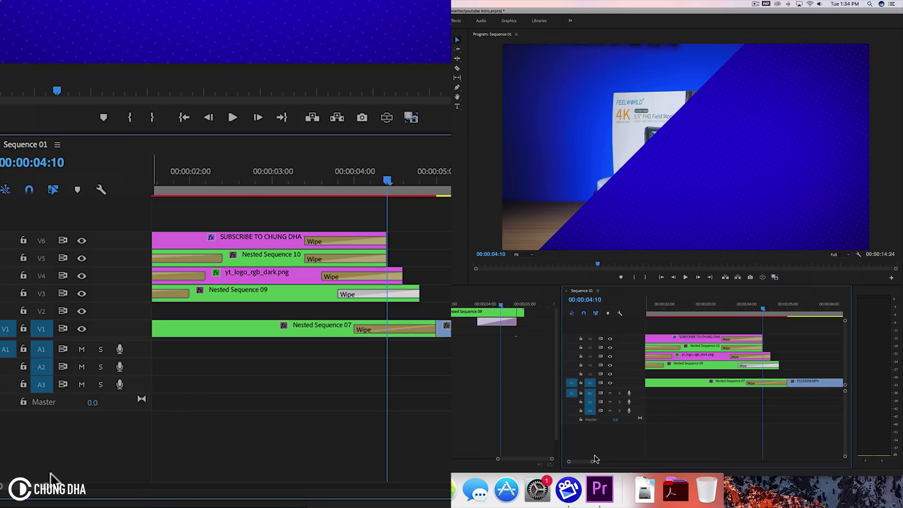